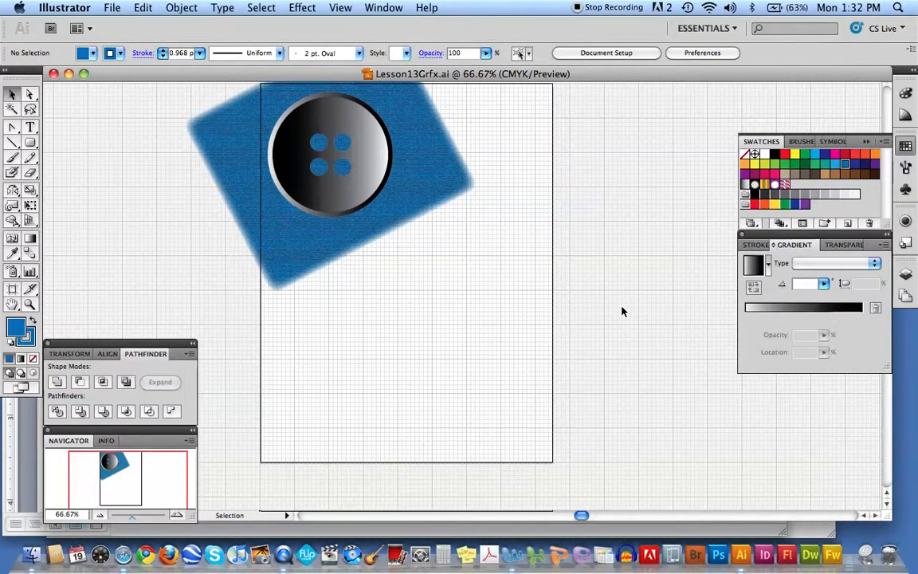
- Draw a large circle with the Ellipse tool and place it below the denim patch, inside the artboard
drag(32, 141, 69, 178)
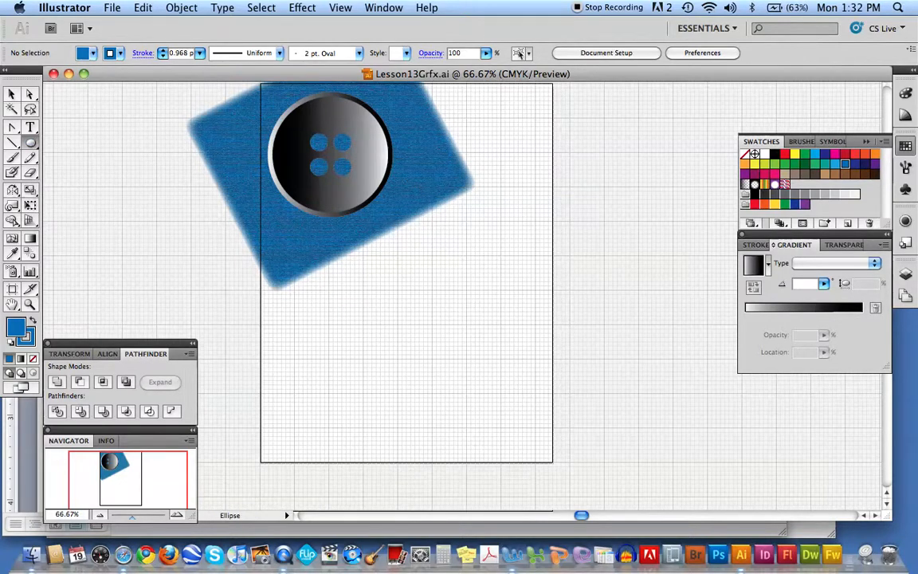
drag(418, 325, 556, 462)
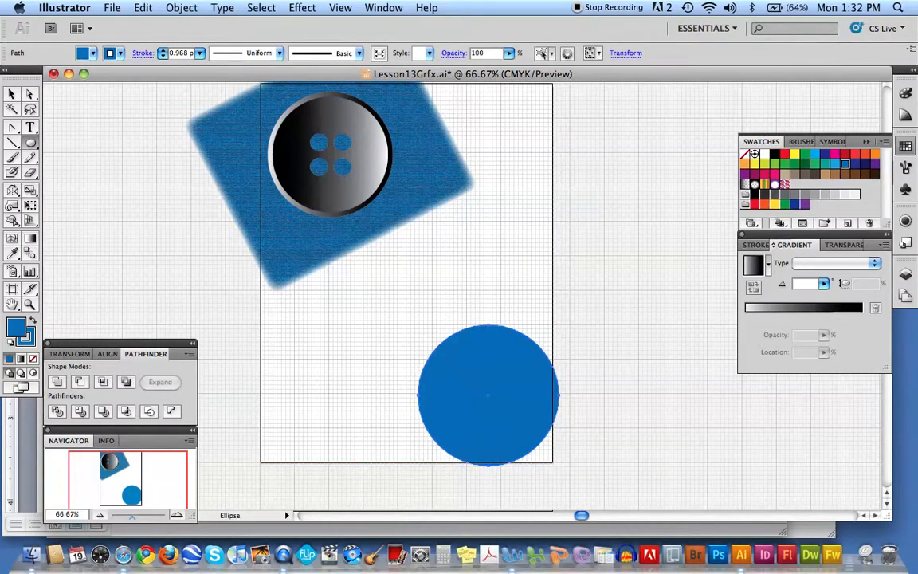
click(12, 94)
drag(451, 371, 426, 347)
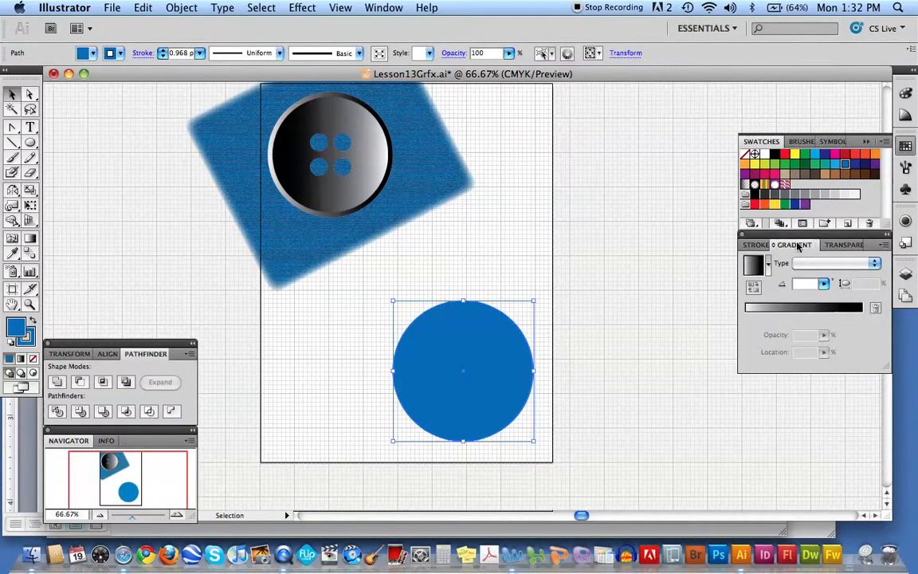
- Fill the large circle with the linear light-to-black gradient and shift the gradient midpoint to about 21%
click(753, 312)
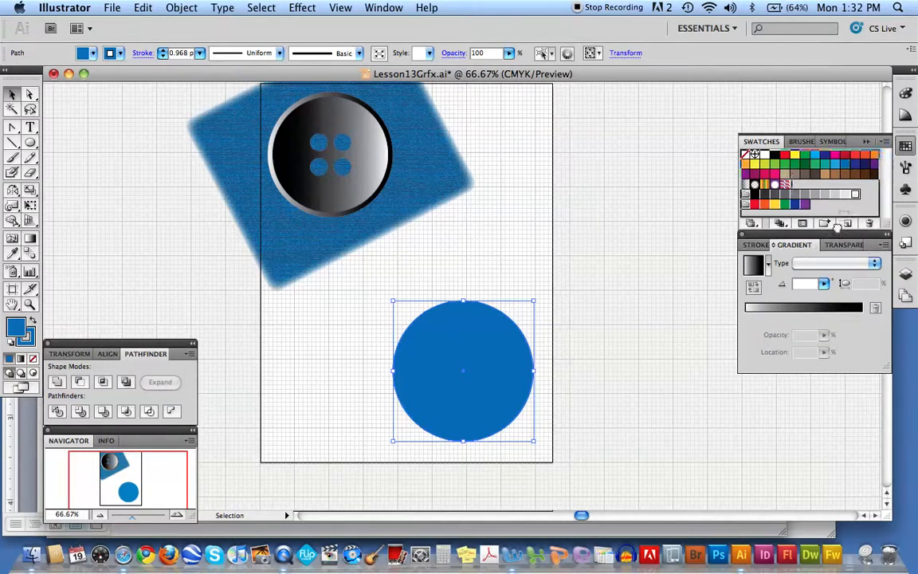
click(752, 267)
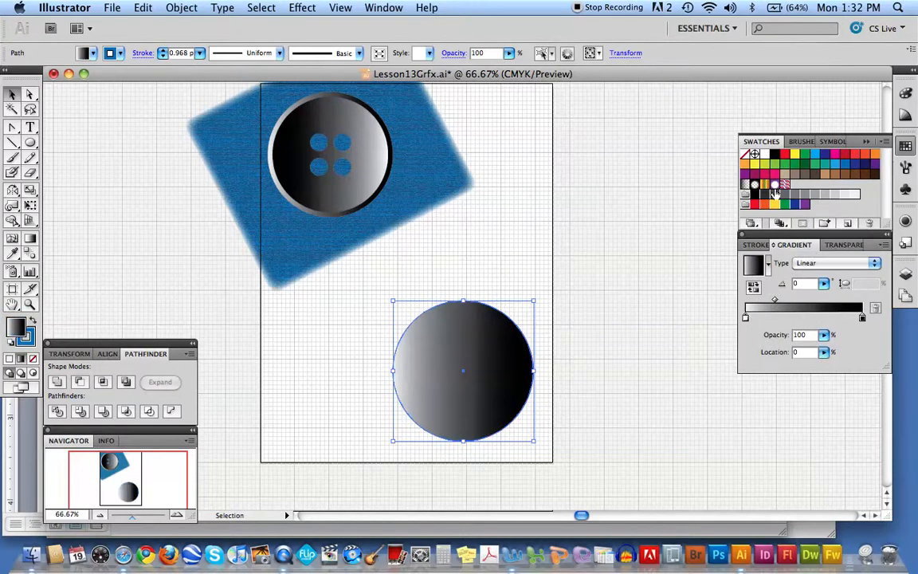
click(861, 316)
mouse_move(775, 300)
mouse_down()
mouse_move(796, 299)
mouse_move(770, 302)
mouse_up()
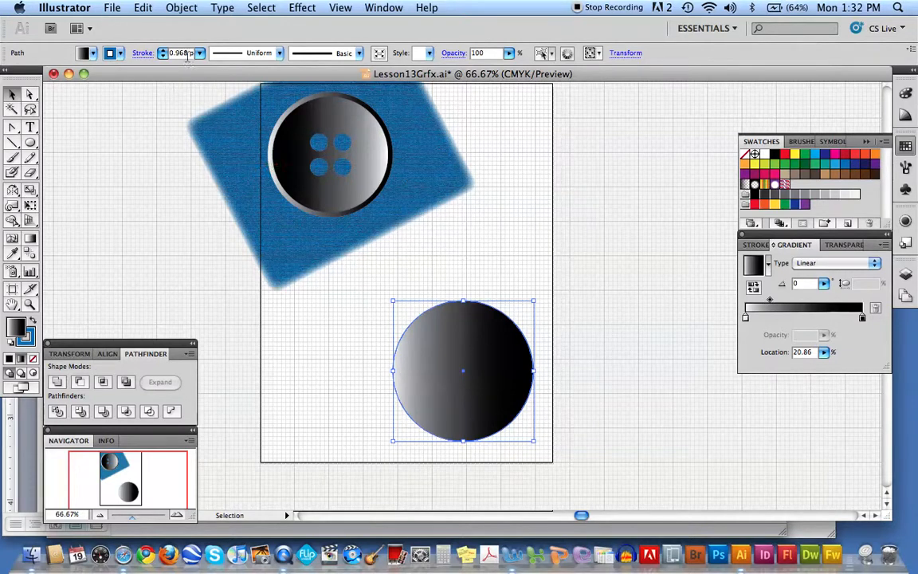
- Give the gradient-filled circle a 30 pt black stroke
click(200, 53)
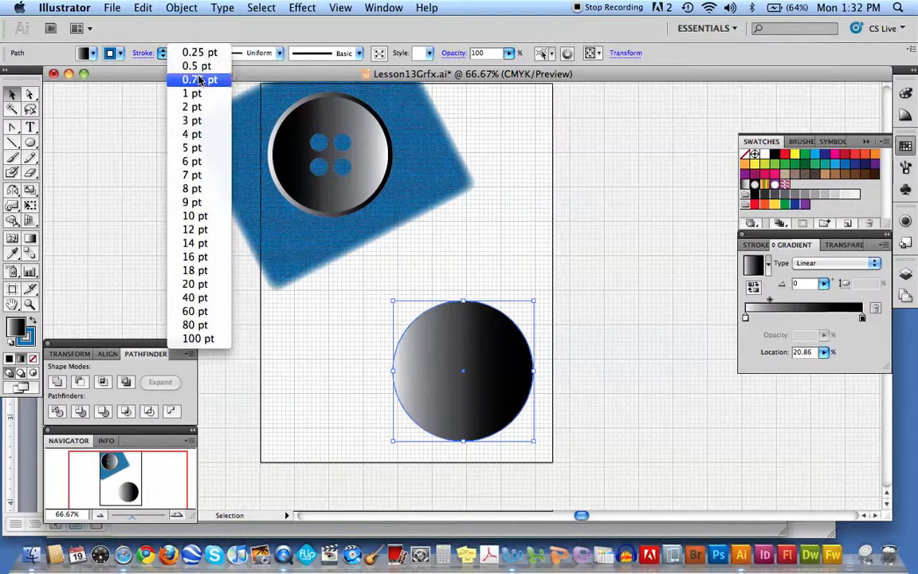
click(190, 282)
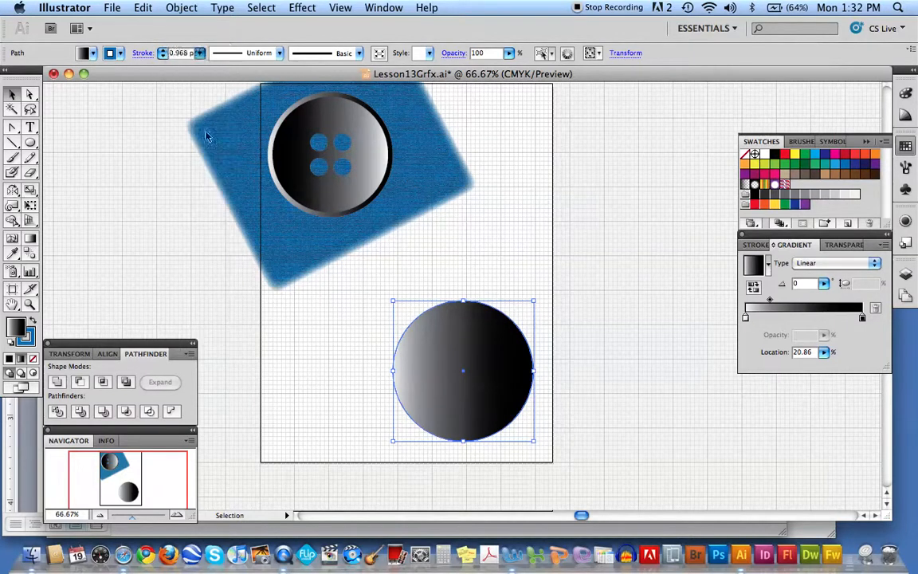
click(172, 53)
key(BackSpace)
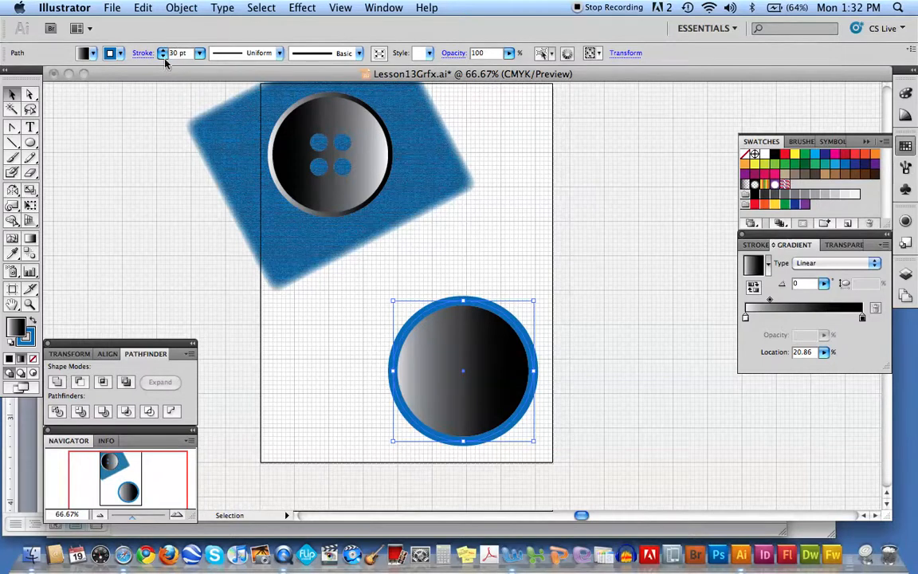
click(30, 338)
click(30, 339)
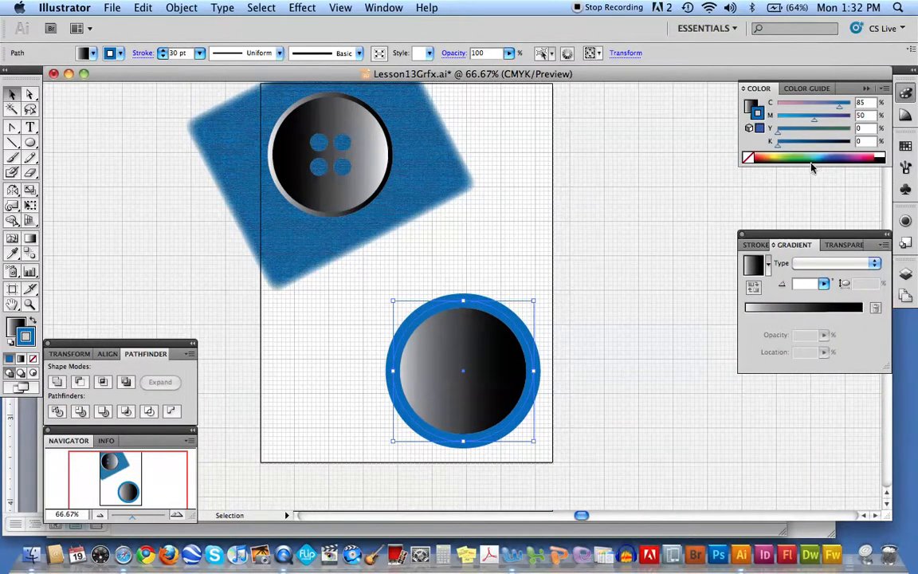
click(905, 146)
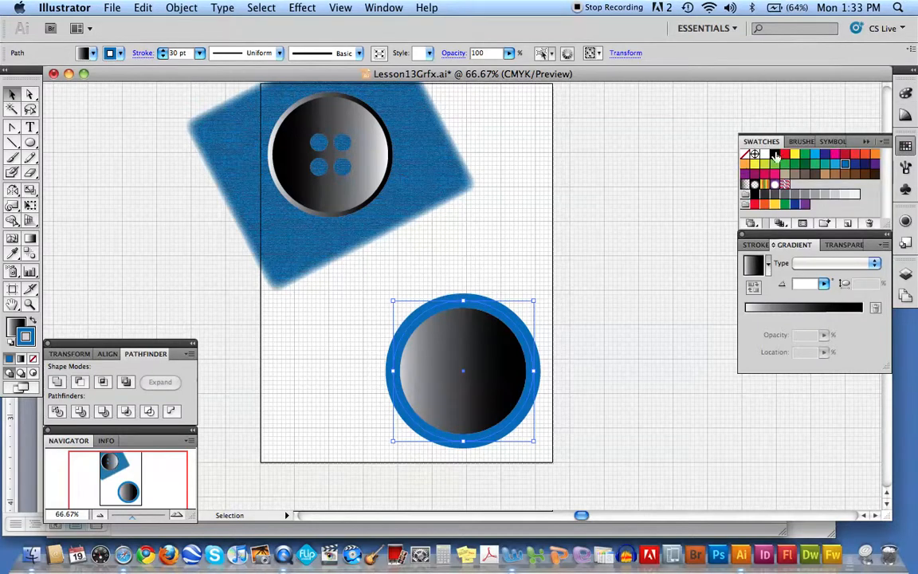
click(774, 154)
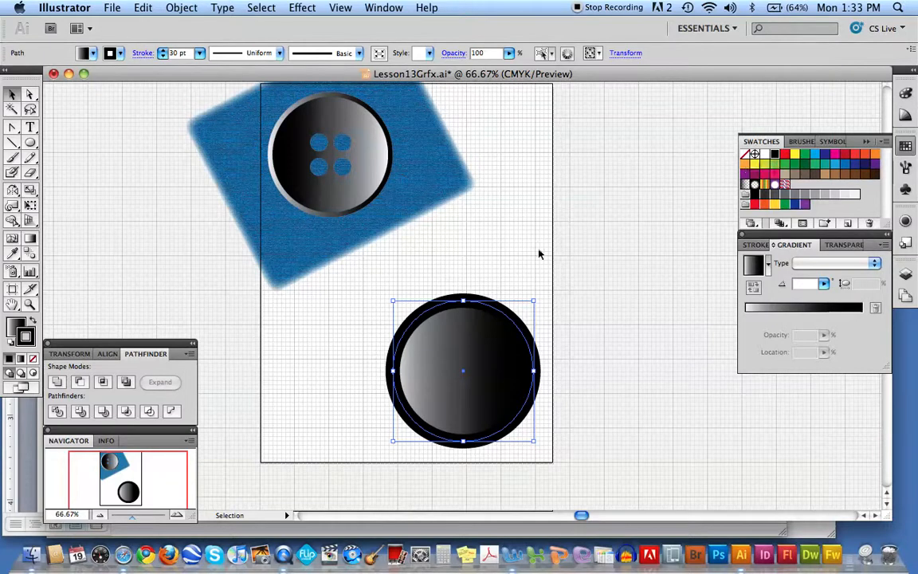
- Convert the circle's black stroke into a filled shape with Outline Stroke and clear the selection
click(180, 10)
mouse_move(226, 281)
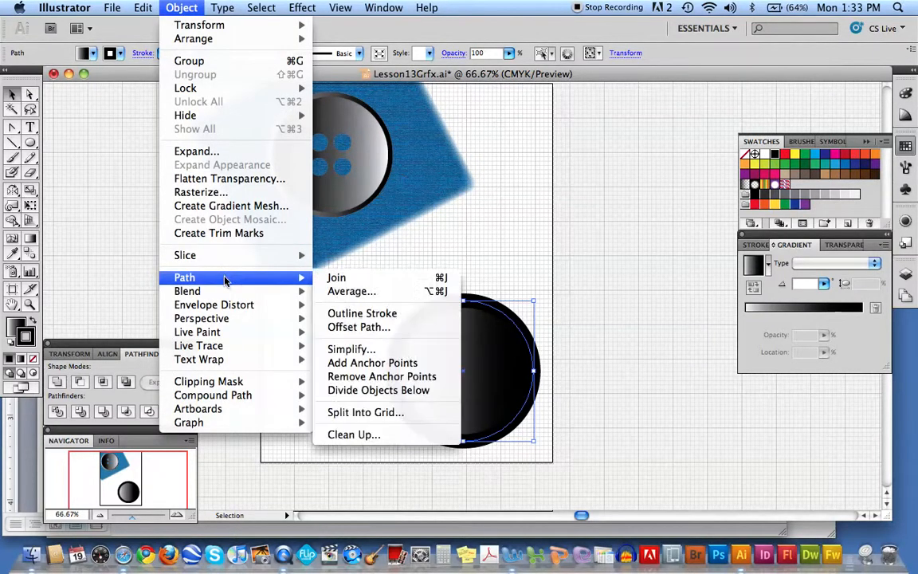
click(346, 316)
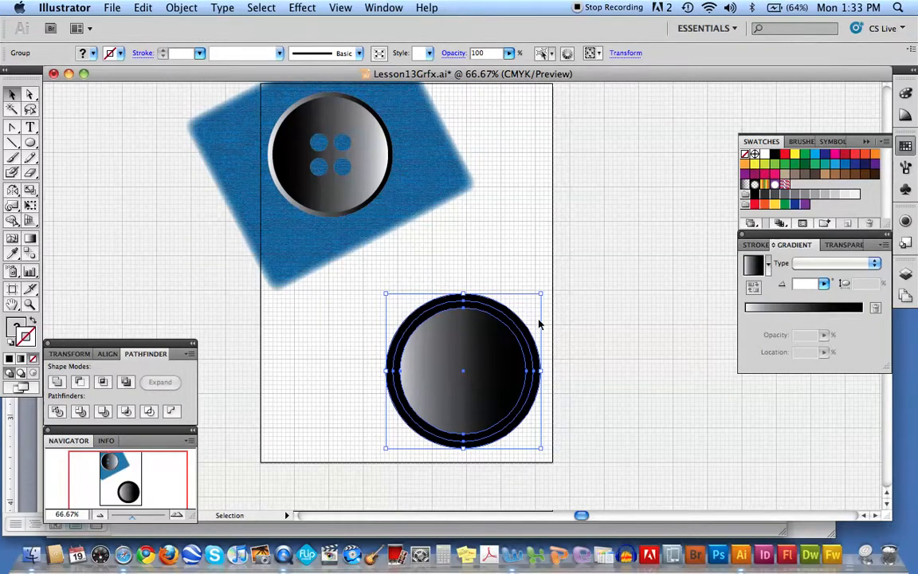
click(503, 244)
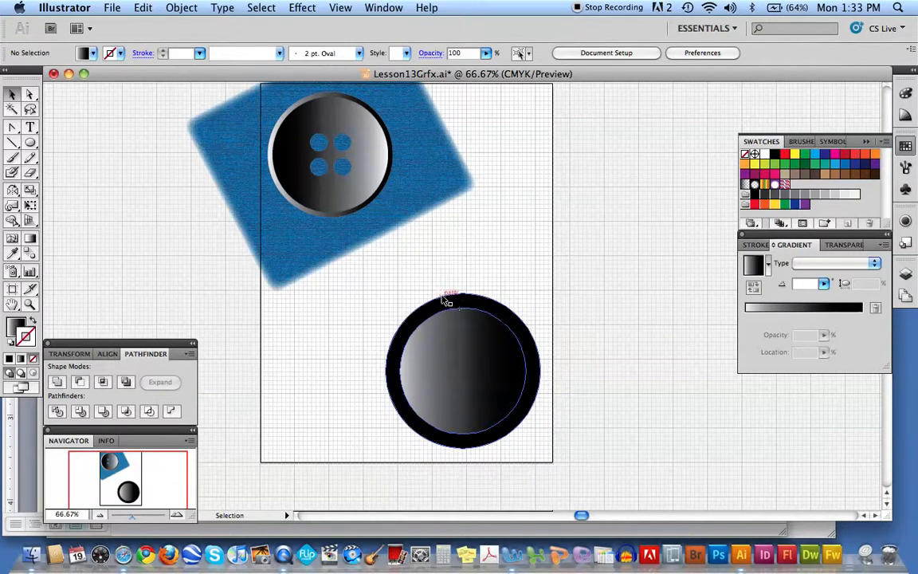
- Ungroup the outlined ring from the gradient circle and check that the inner circle can be selected separately
click(449, 302)
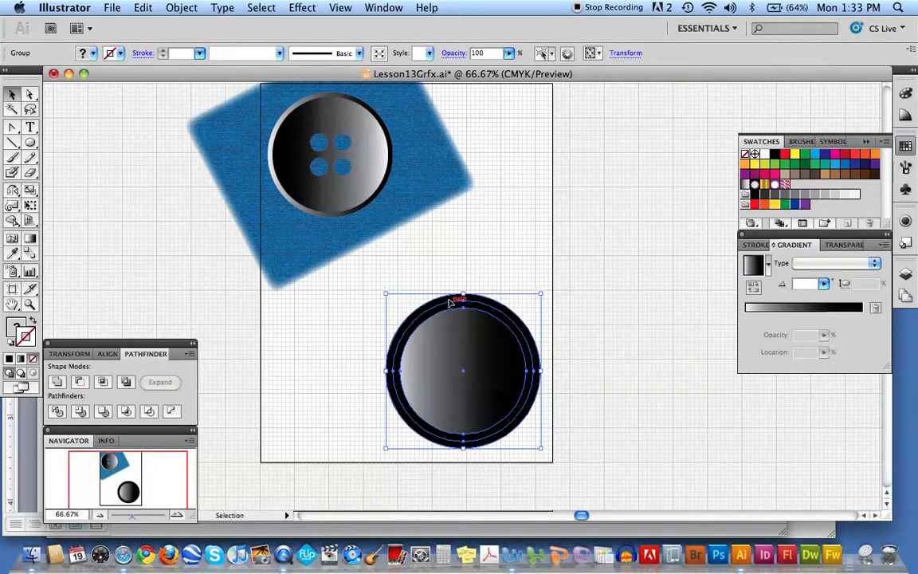
click(455, 279)
click(470, 372)
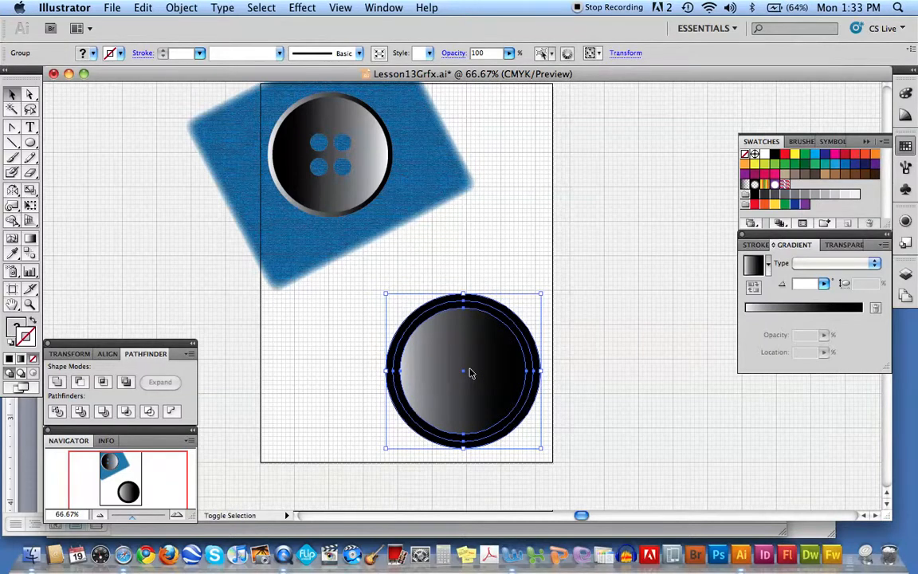
key(super+shift+g)
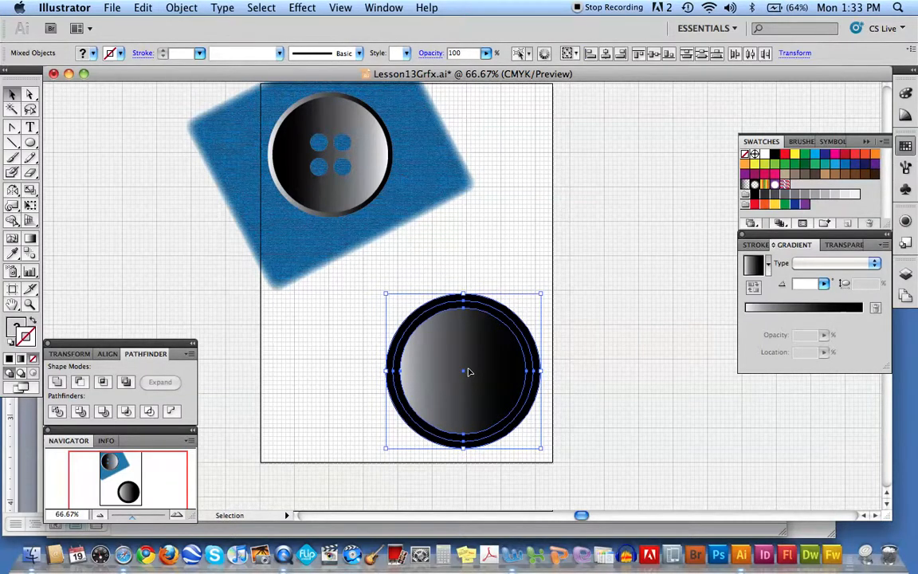
click(181, 9)
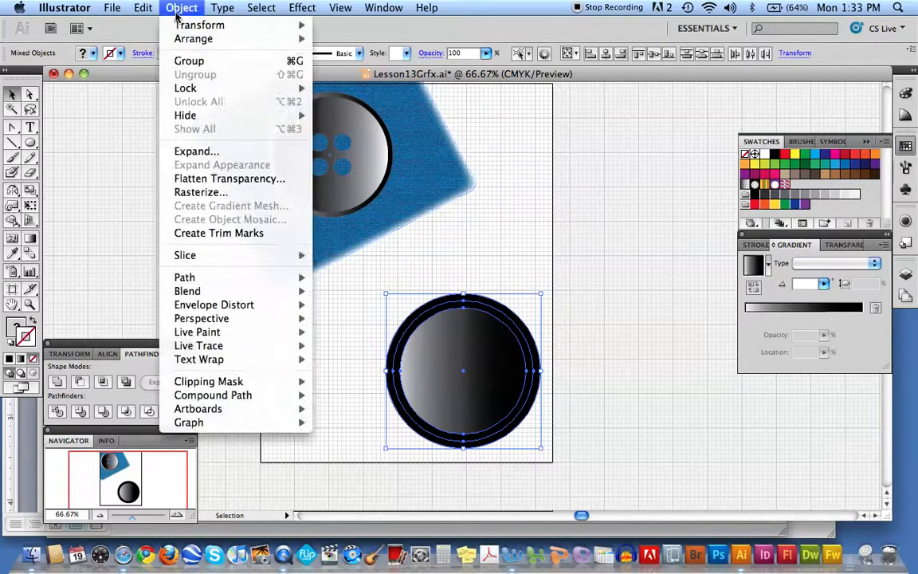
click(514, 258)
click(503, 258)
click(488, 328)
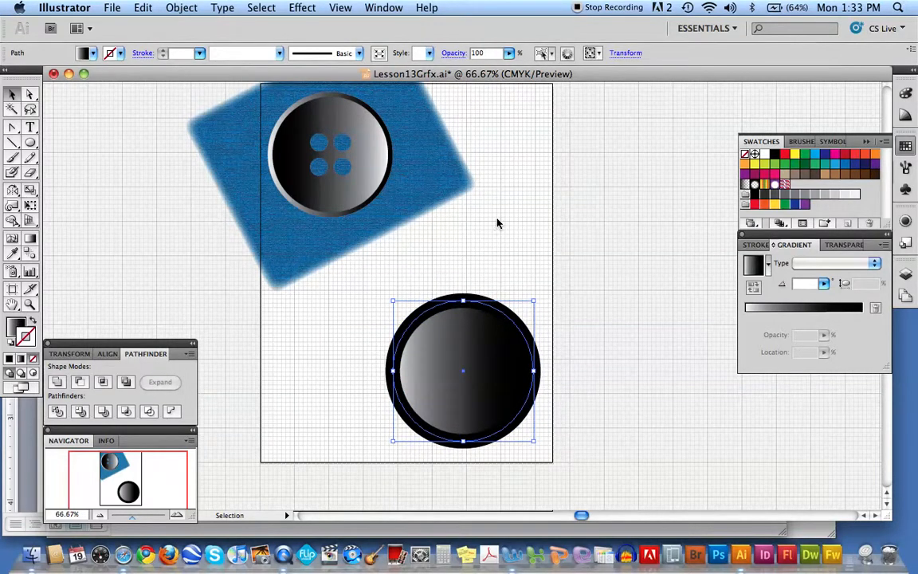
click(497, 223)
- Fill the outer ring with a linear gradient from black to very light grey, with its midpoint at about 79%
click(481, 303)
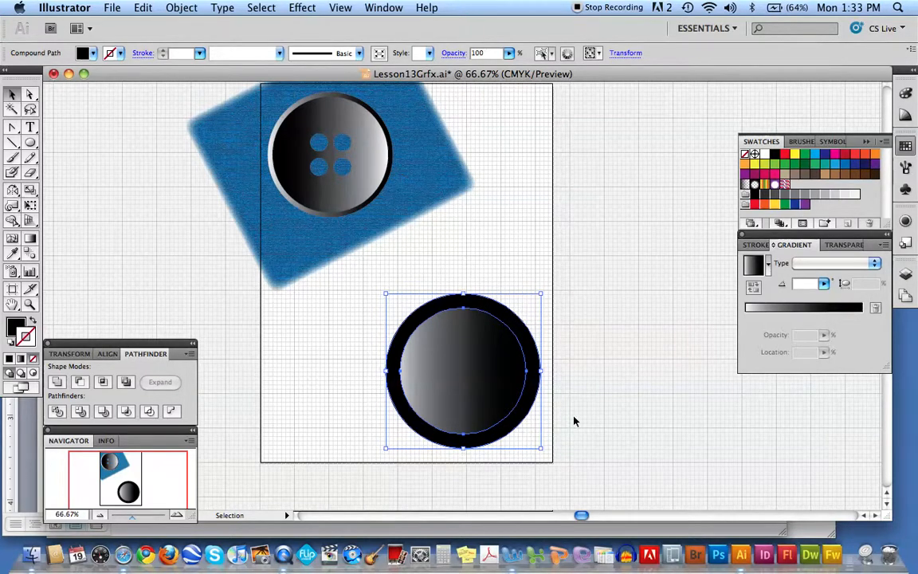
drag(856, 195, 865, 308)
click(753, 270)
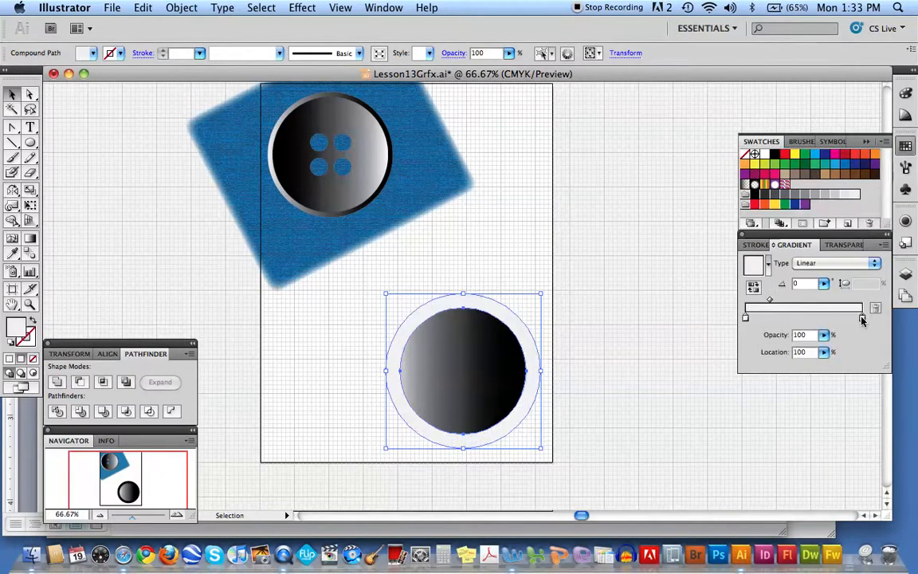
drag(754, 199, 748, 318)
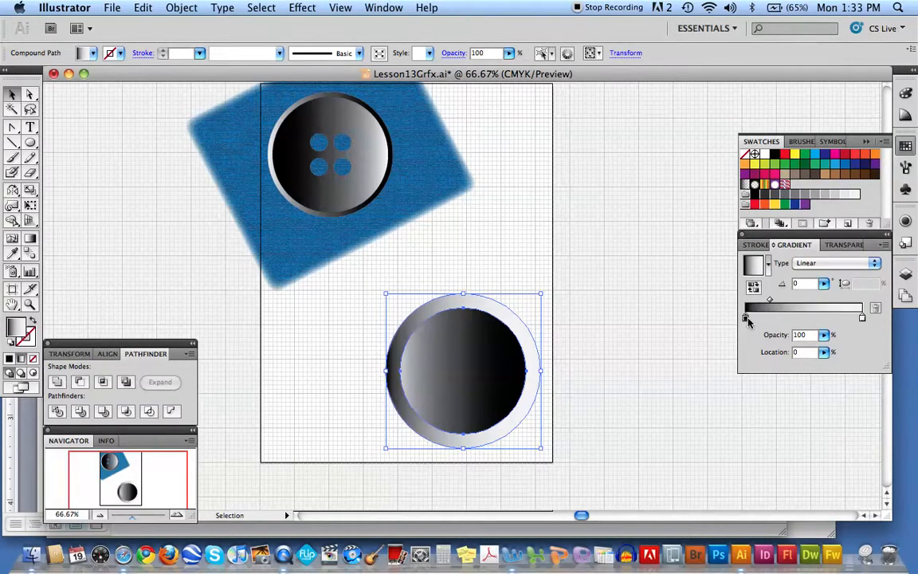
drag(770, 303, 837, 303)
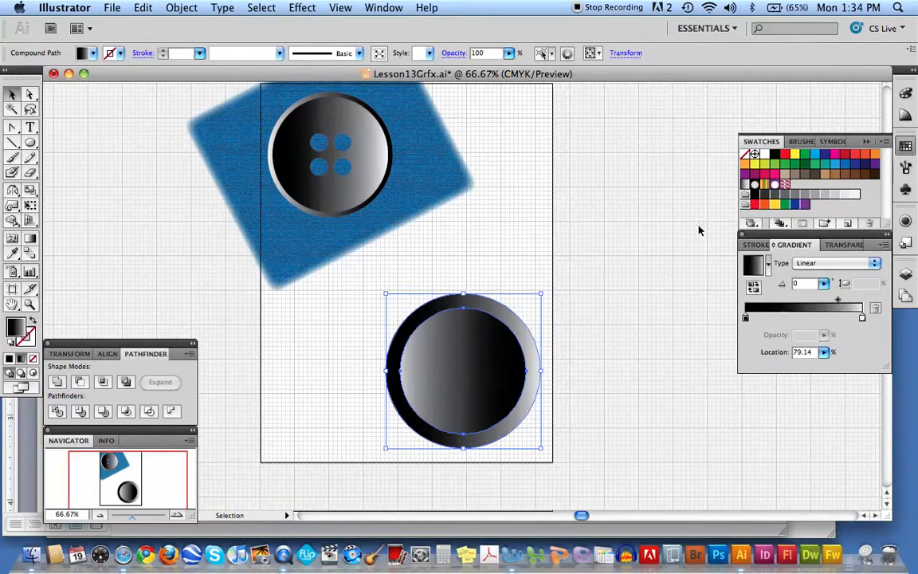
click(30, 144)
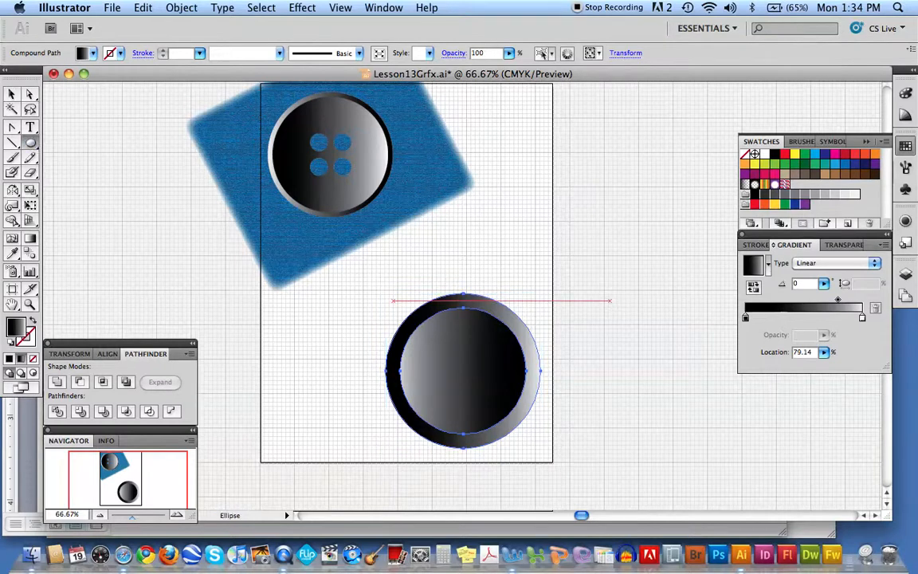
click(10, 342)
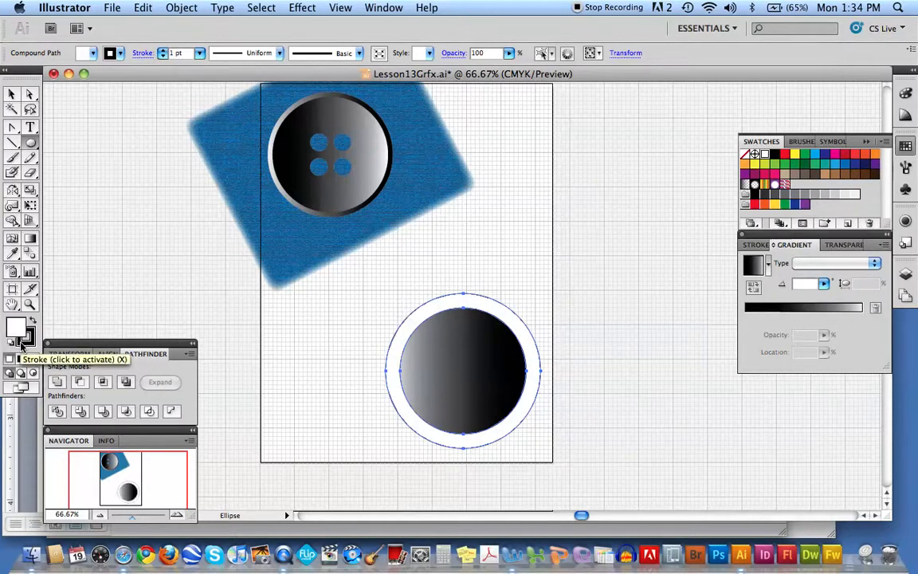
key(super+z)
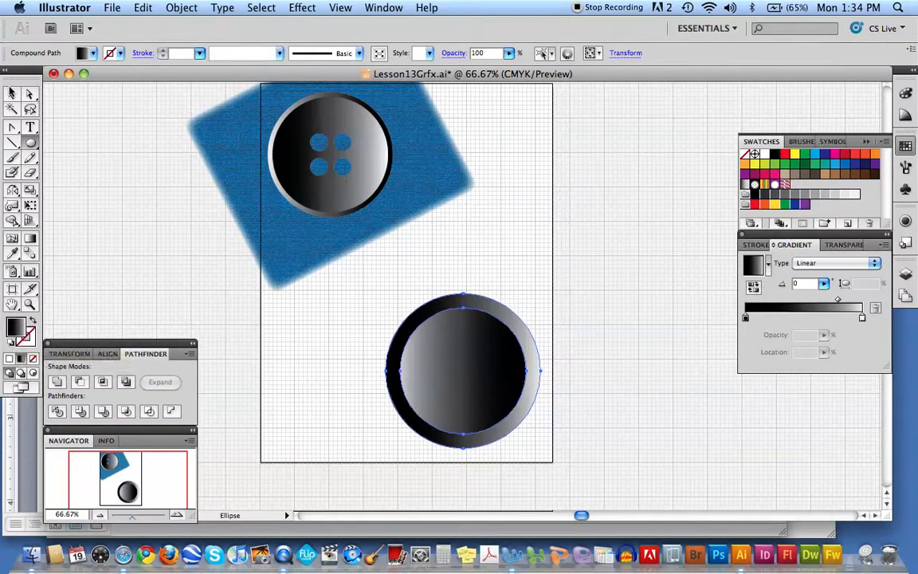
- With nothing selected, set the fill to black and draw a small buttonhole circle outside the artboard, beside the large button
click(11, 92)
click(97, 249)
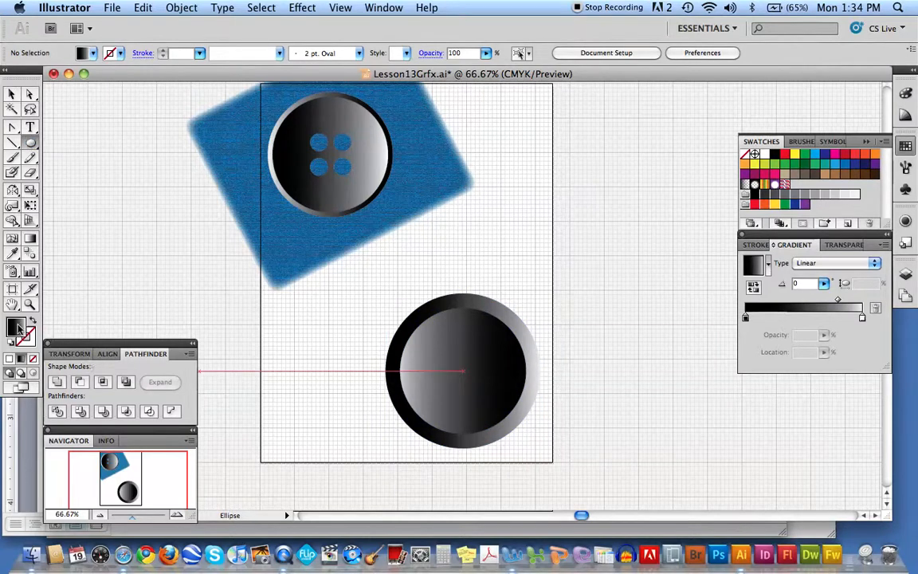
click(16, 327)
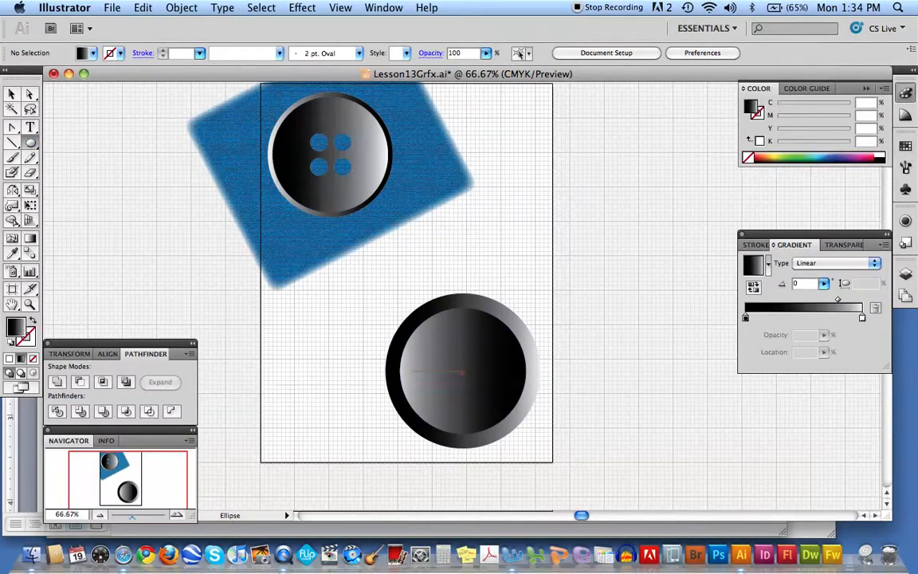
click(905, 146)
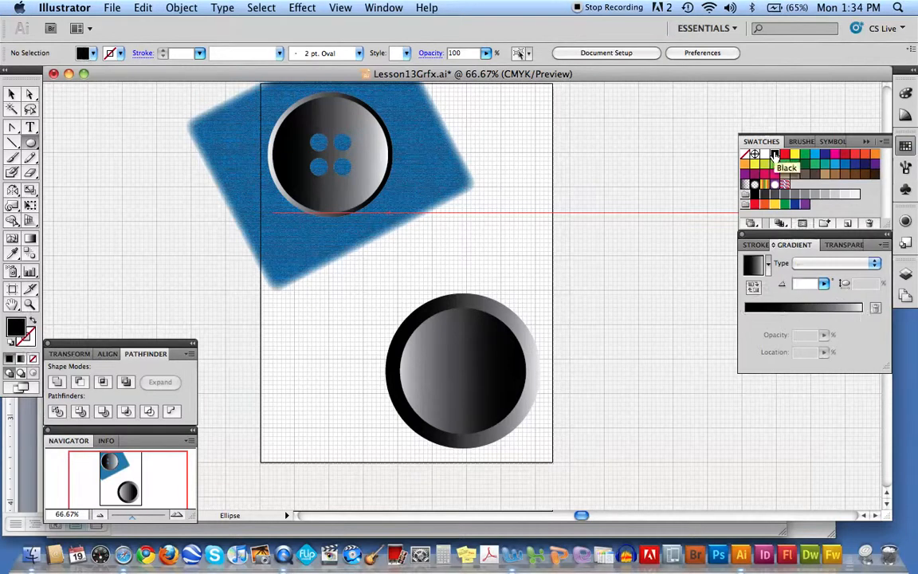
click(775, 156)
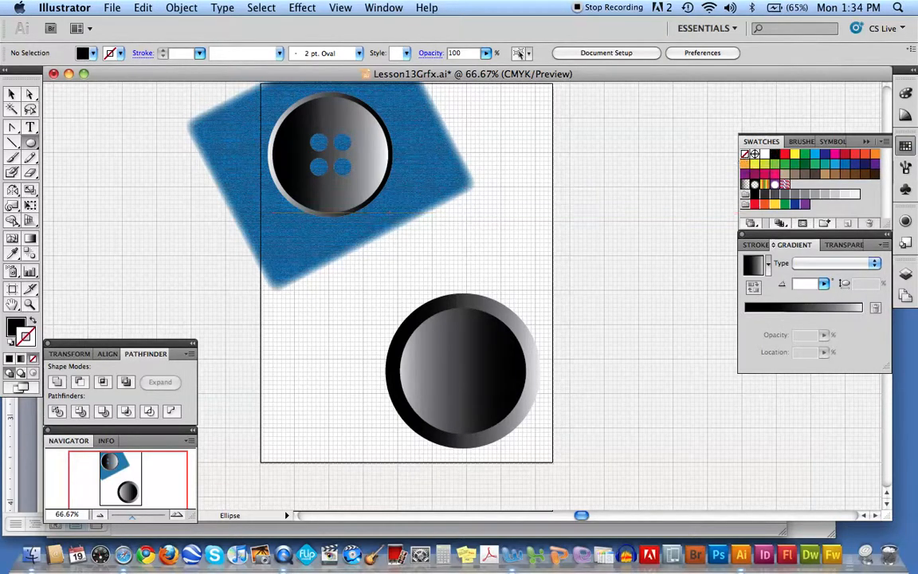
drag(590, 308, 611, 328)
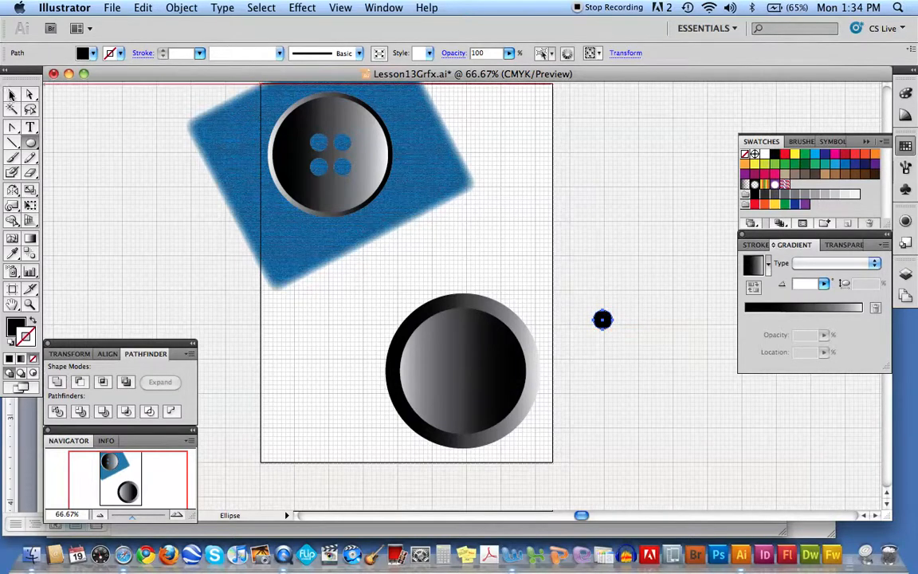
click(11, 95)
click(615, 303)
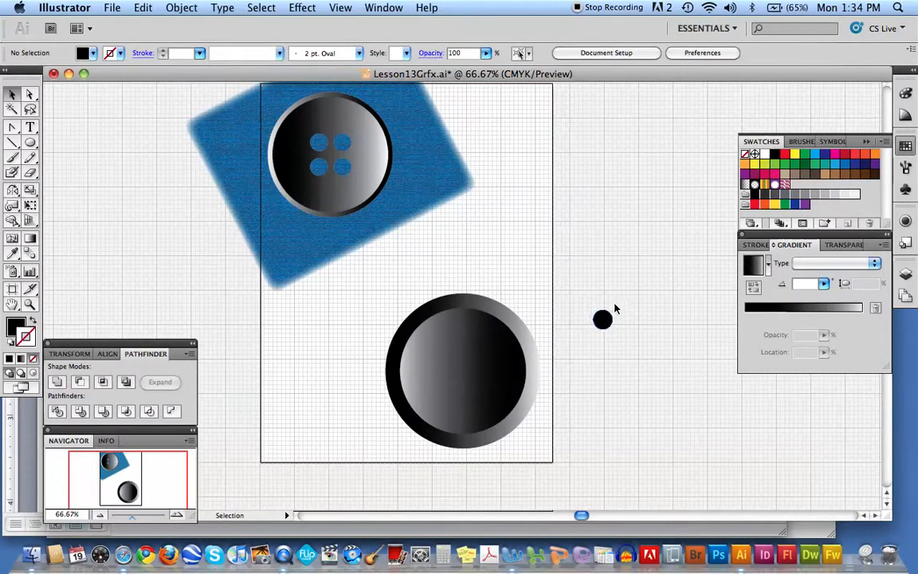
click(140, 7)
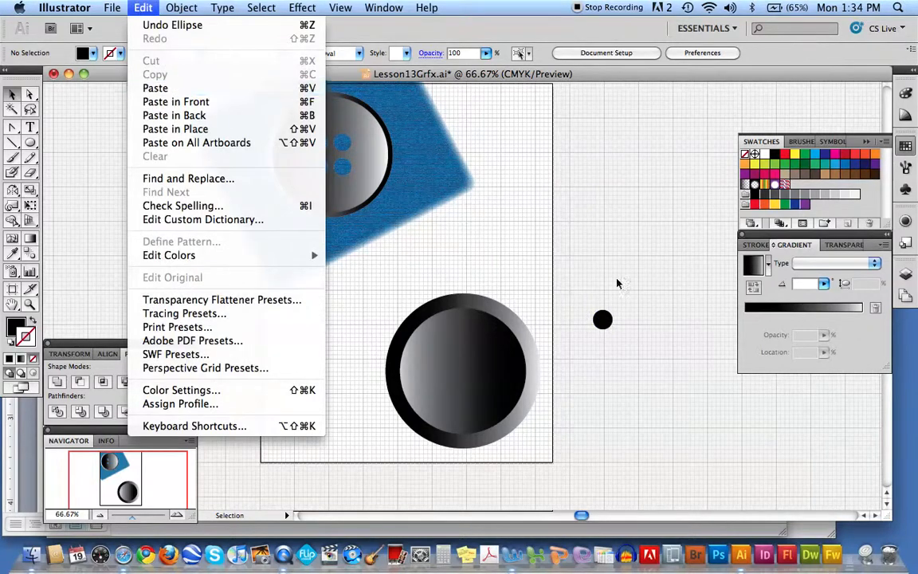
click(607, 321)
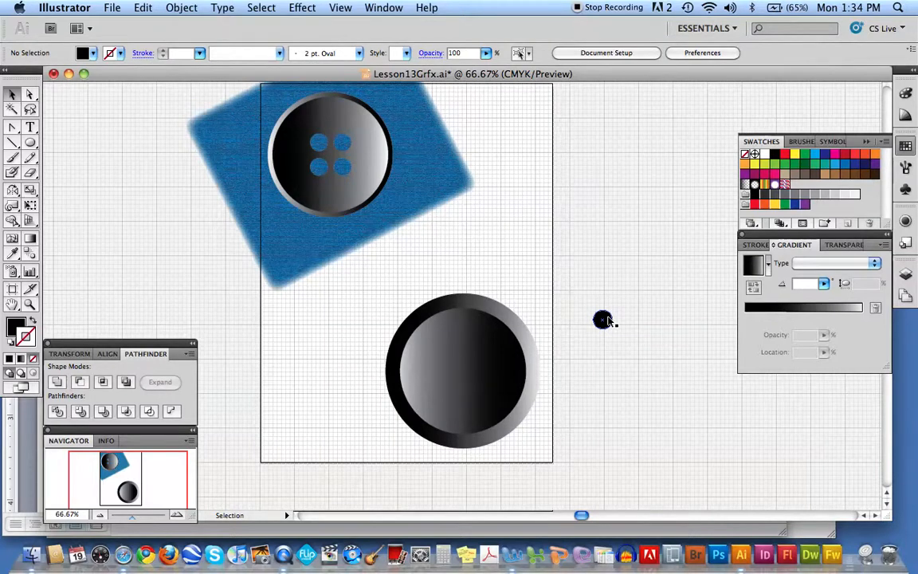
- Duplicate the small black circle to make a two-by-two arrangement of four buttonholes beside the large button
drag(607, 321, 603, 348)
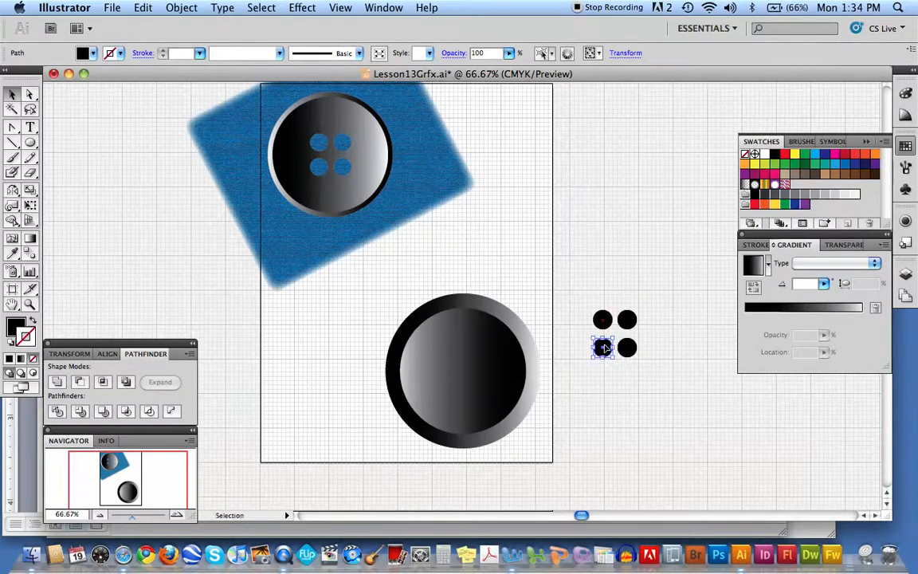
click(622, 255)
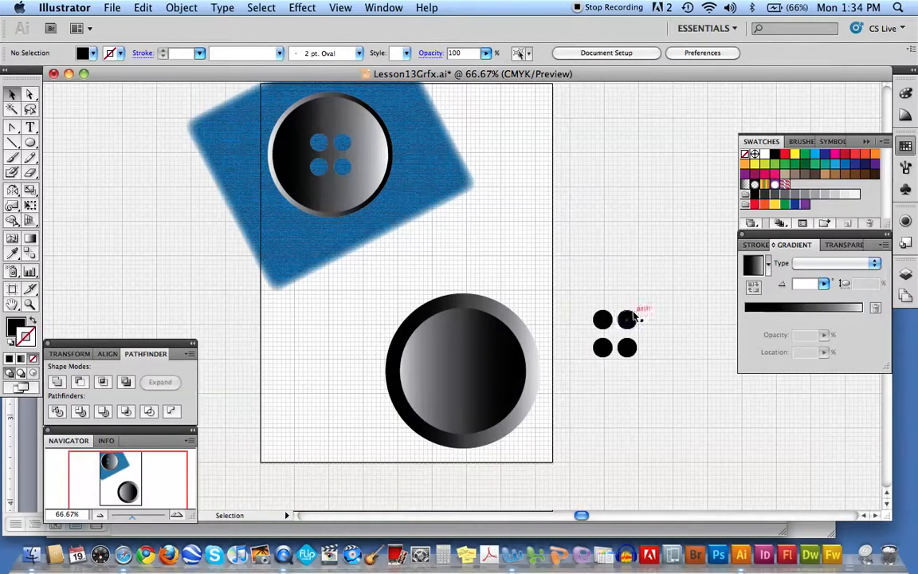
- Shift the upper-left buttonhole circle slightly down and align the upper pair of circles by their bottom edges
drag(582, 345, 645, 359)
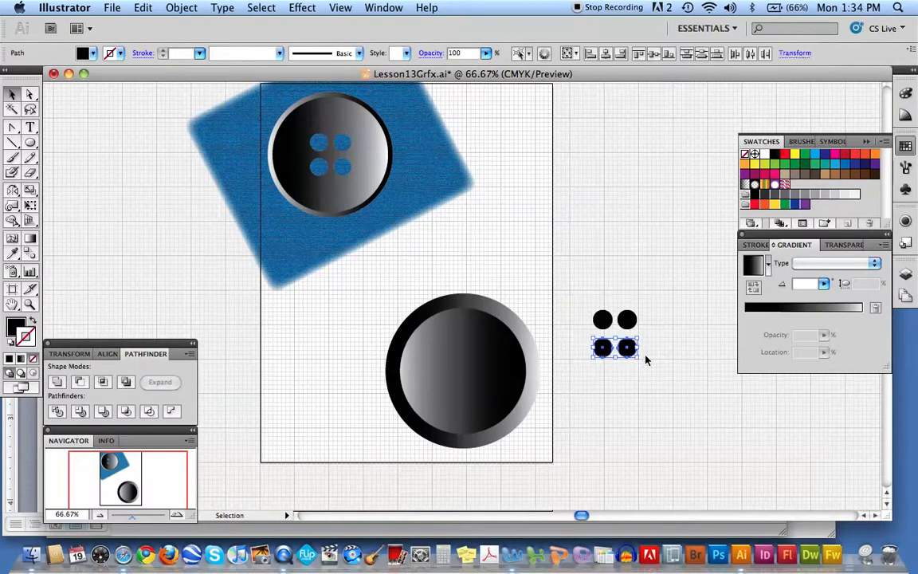
click(108, 355)
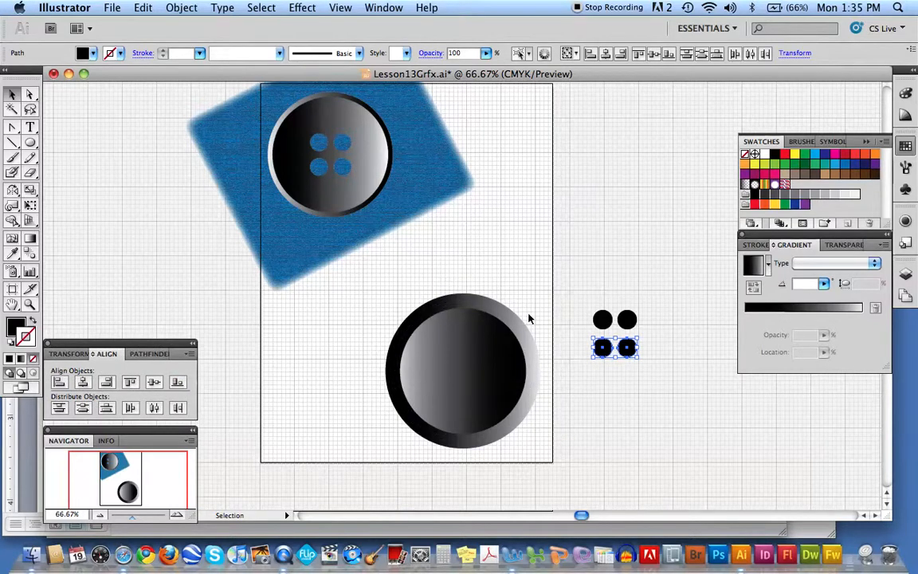
mouse_move(590, 306)
mouse_down()
mouse_move(597, 352)
mouse_move(584, 293)
mouse_up()
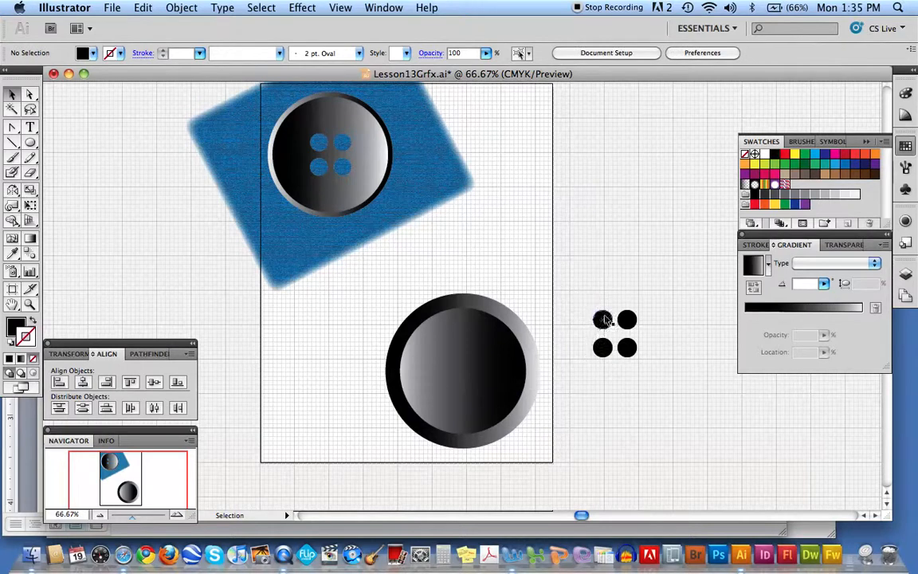
click(603, 320)
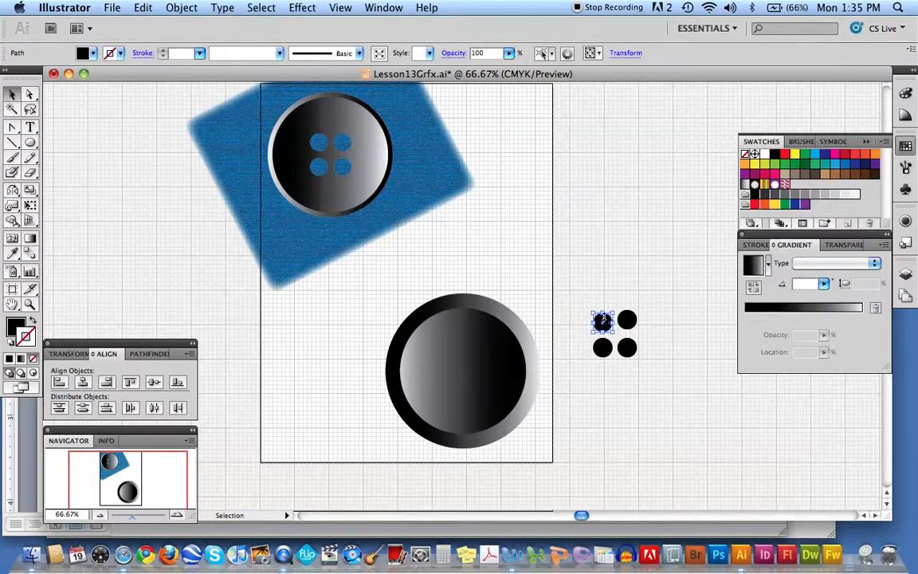
click(593, 296)
drag(586, 316, 604, 363)
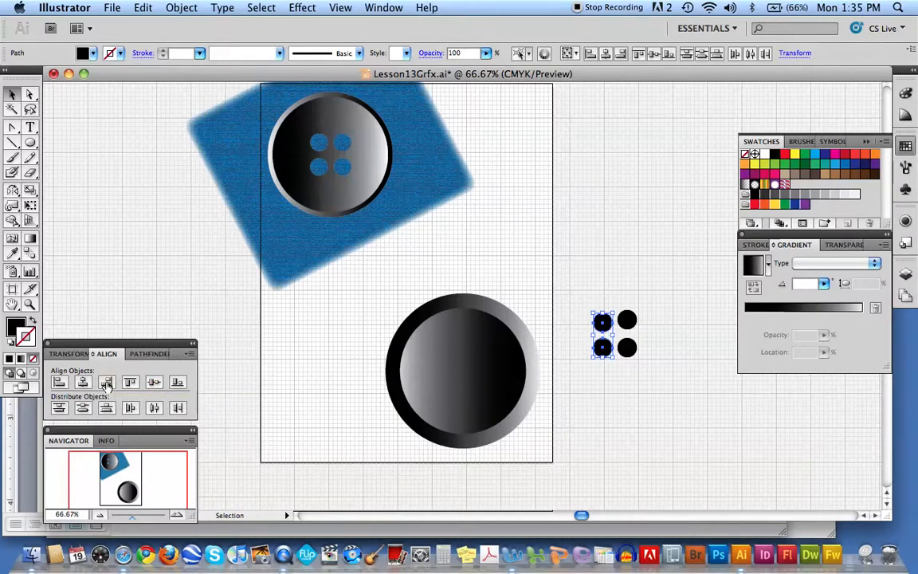
click(601, 417)
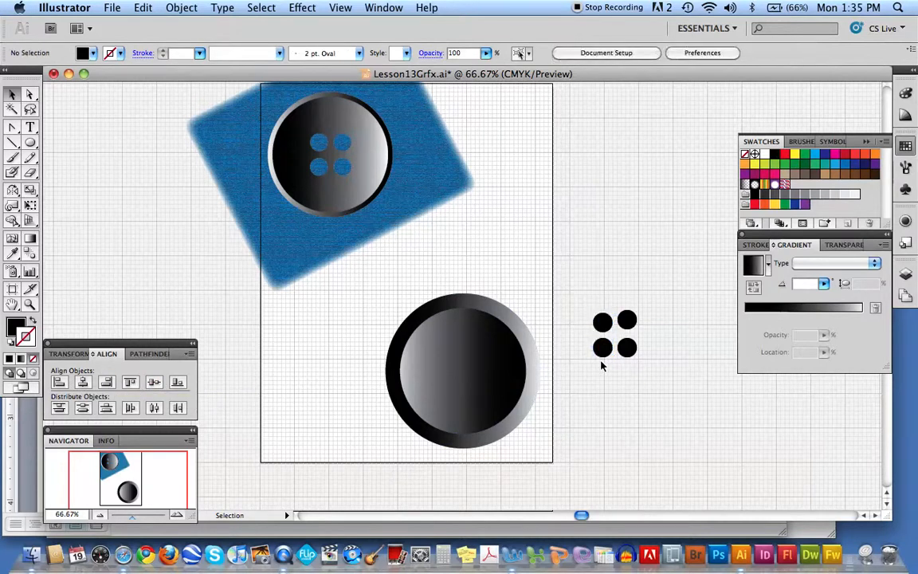
drag(590, 310, 636, 325)
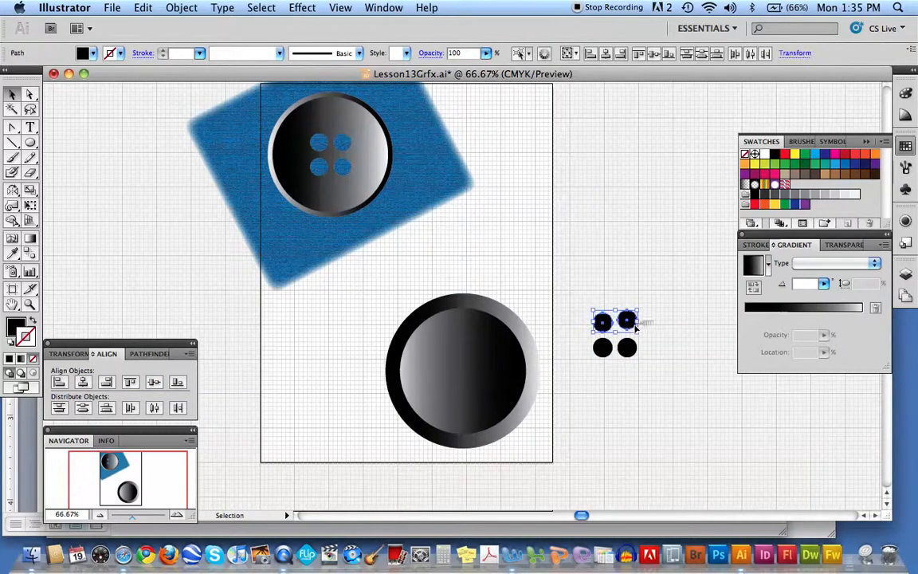
click(177, 382)
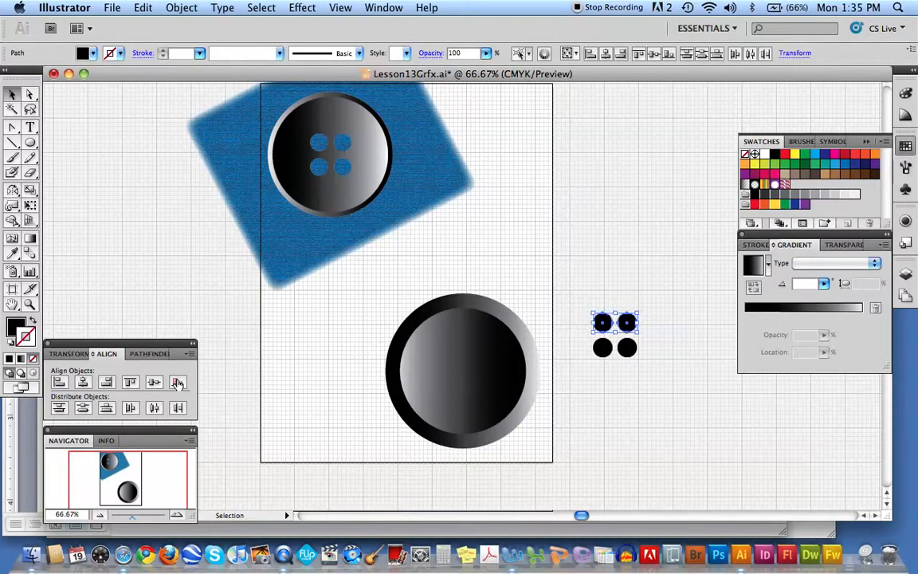
click(617, 280)
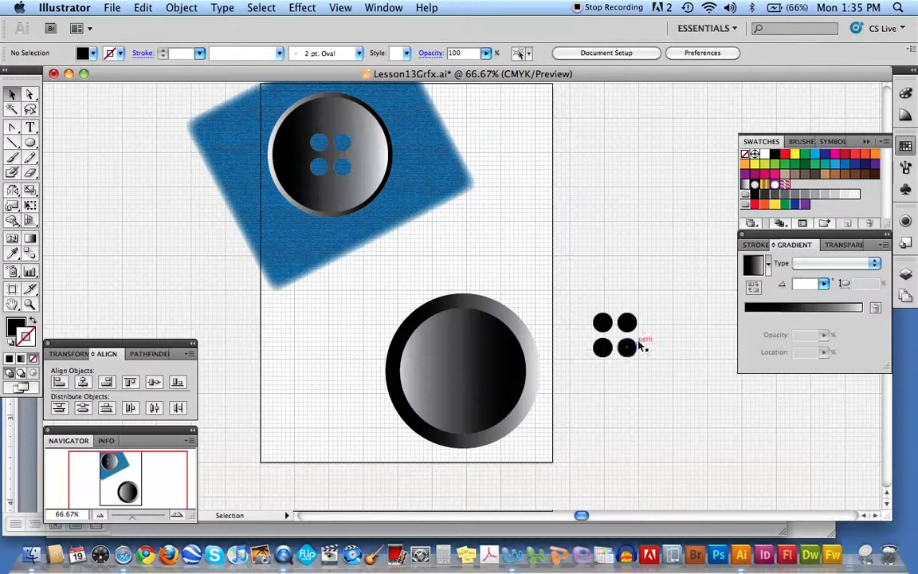
- Group the four small black buttonhole circles
drag(592, 316, 646, 377)
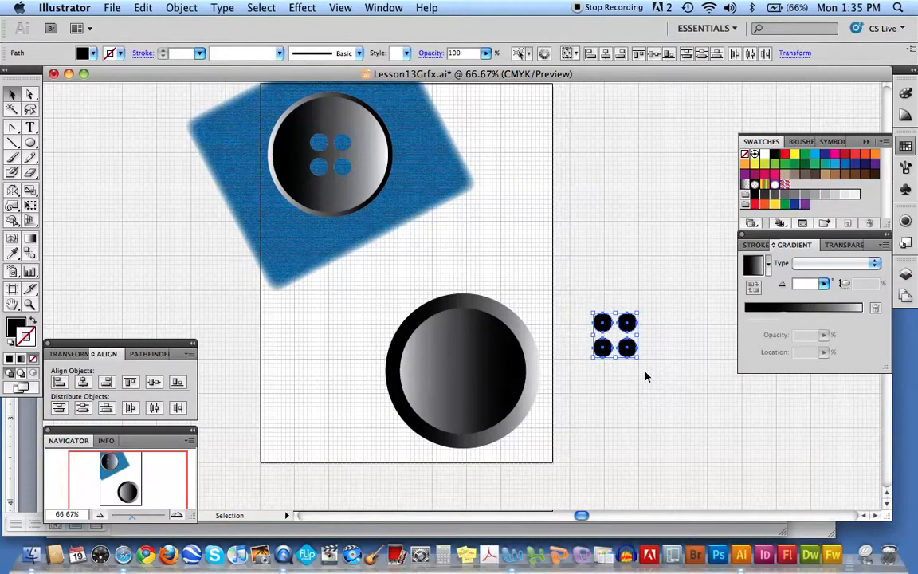
key(a)
key(v)
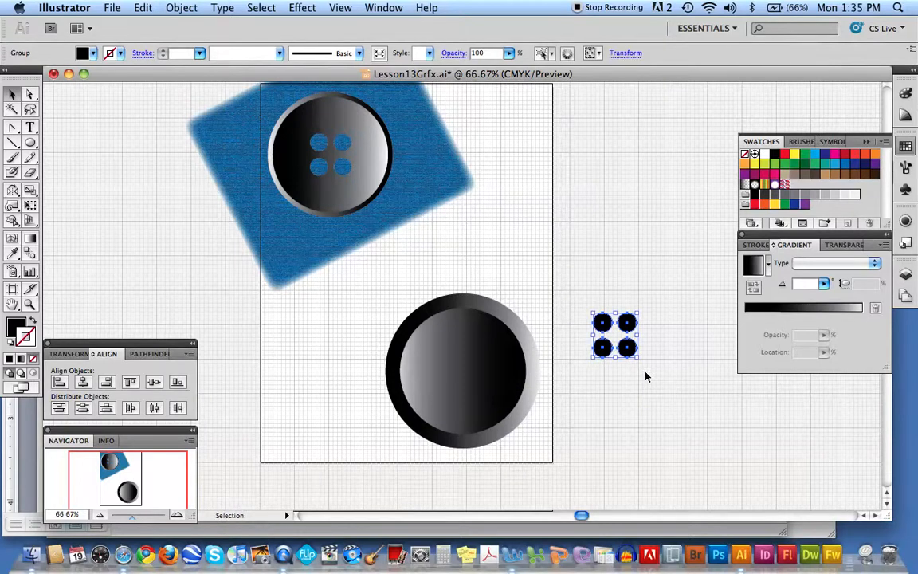
- Move the buttonhole group onto the large button and nudge it to the centre of the inner circle
drag(629, 320, 475, 353)
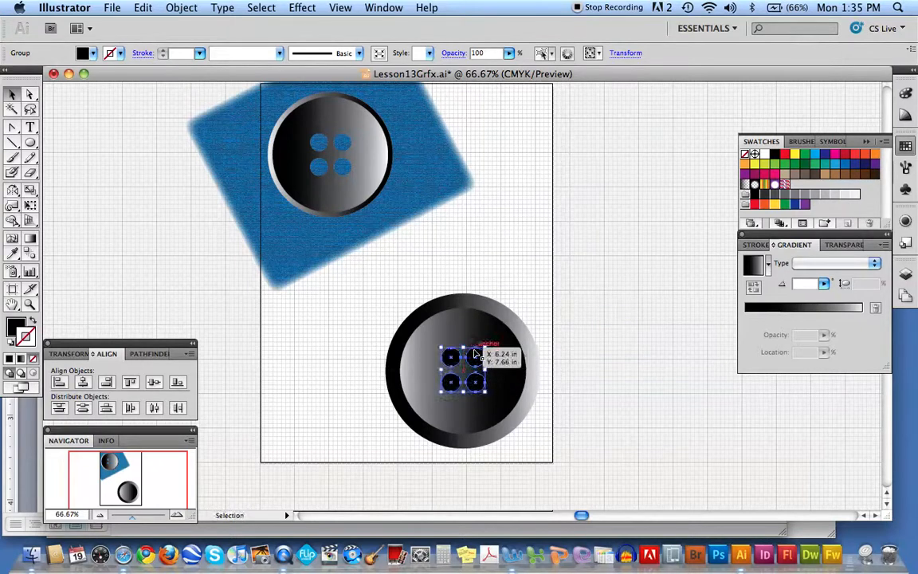
key(Left)
key(Left)
key(Left)
key(Down)
key(Down)
key(Down)
key(Left)
key(Down)
key(Down)
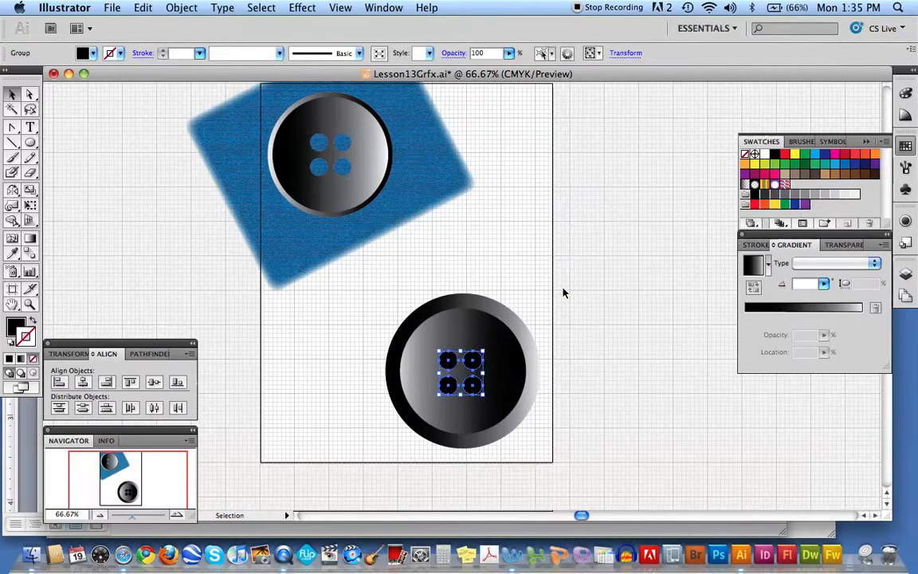
key(Right)
key(Right)
key(Right)
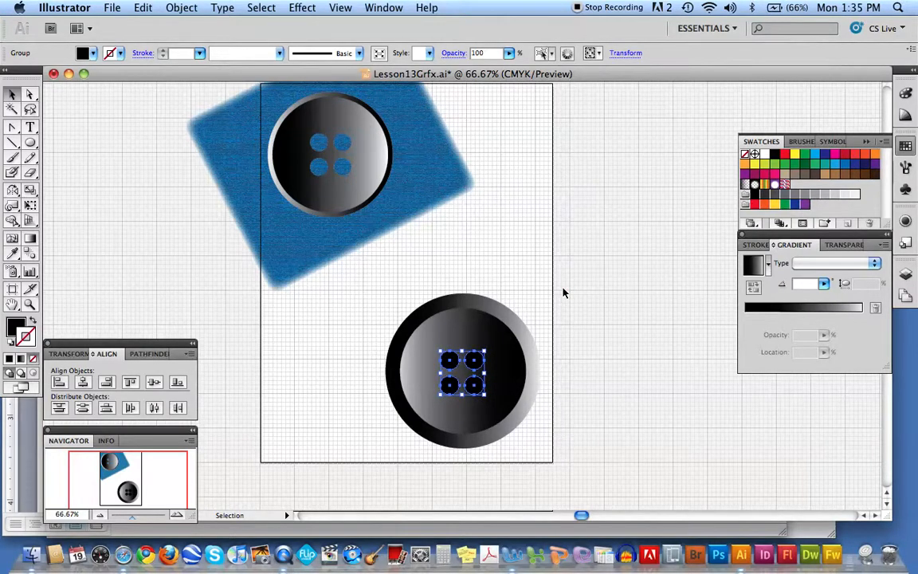
click(518, 281)
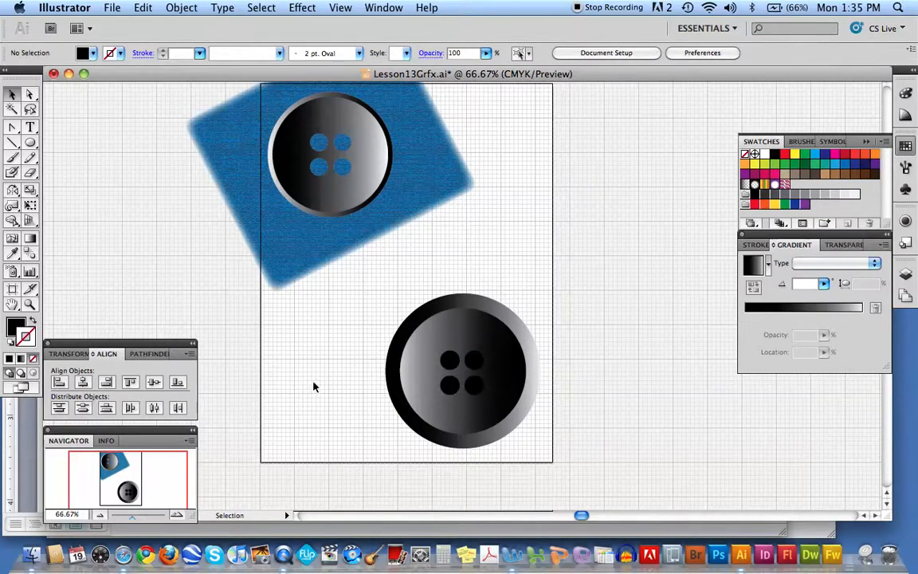
- Select the inner gradient circle together with the buttonhole group and apply the Pathfinder Trim operation
click(458, 339)
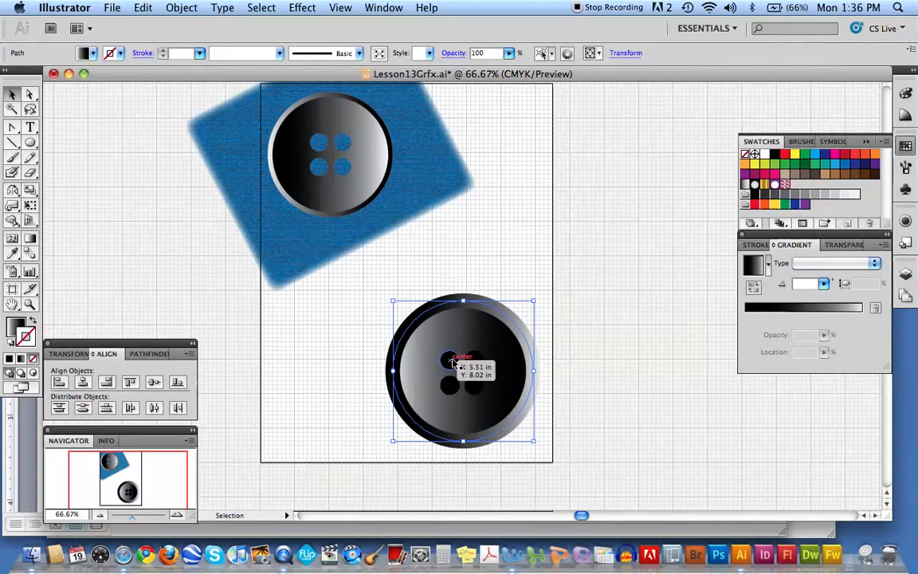
shift+click(452, 363)
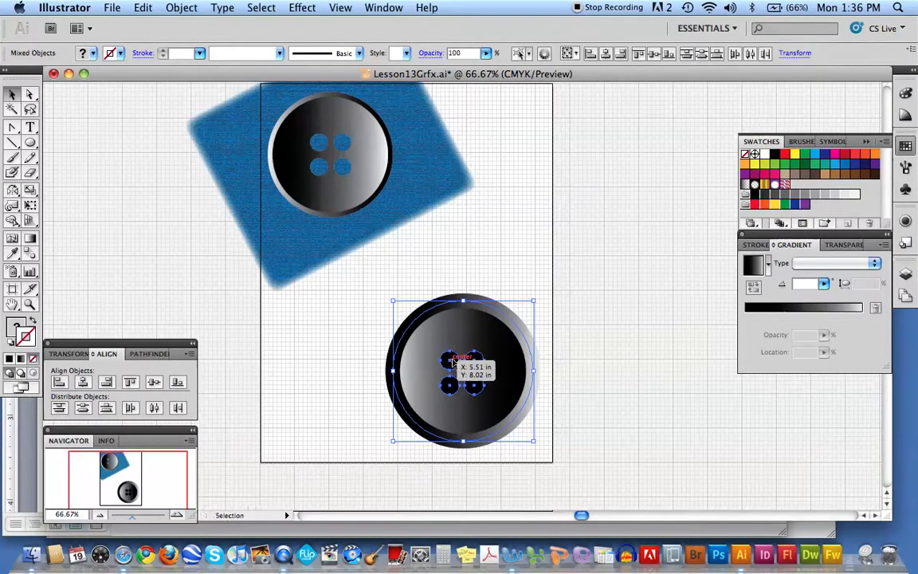
click(142, 355)
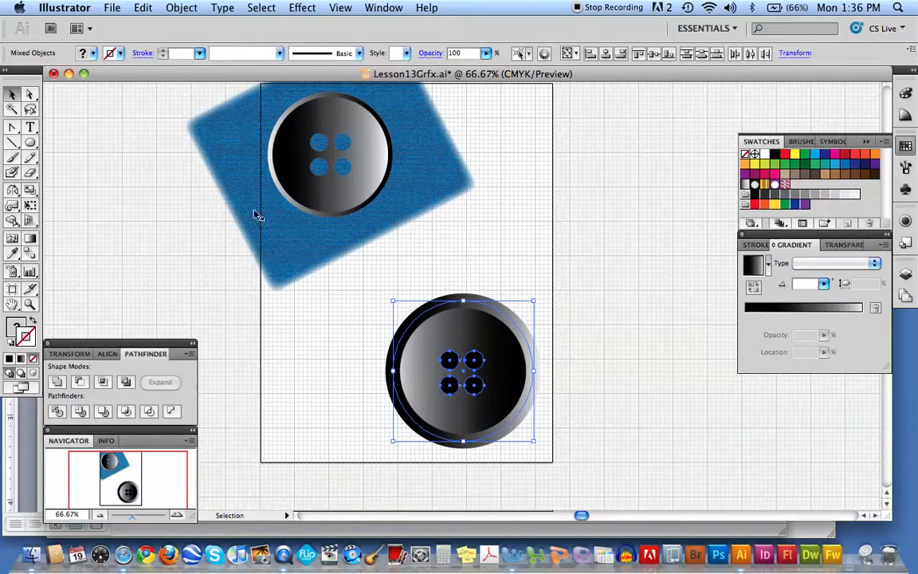
click(384, 8)
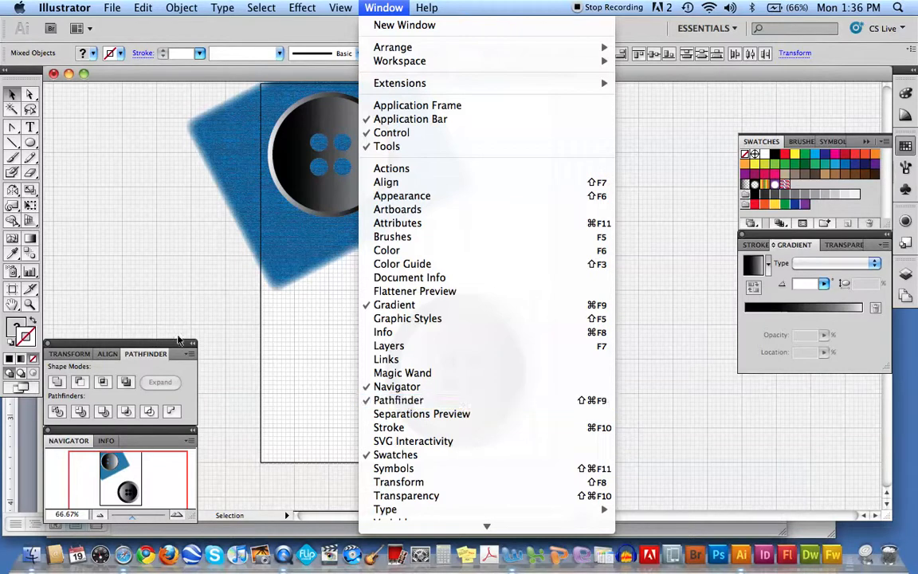
click(107, 303)
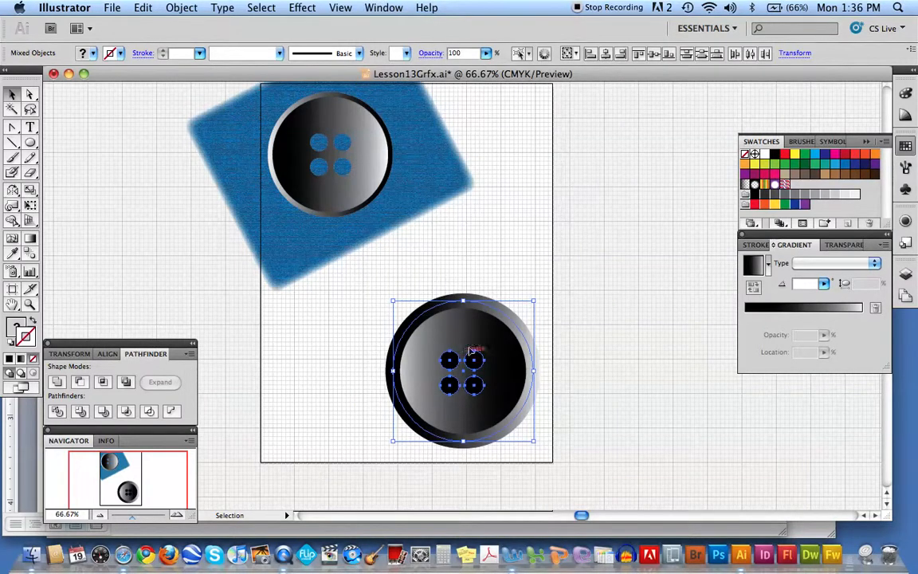
click(80, 412)
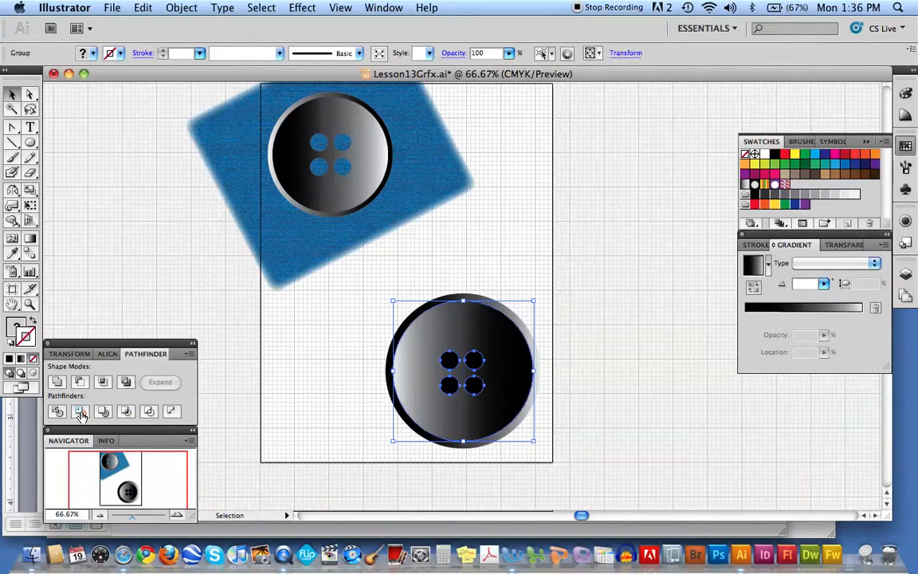
click(299, 362)
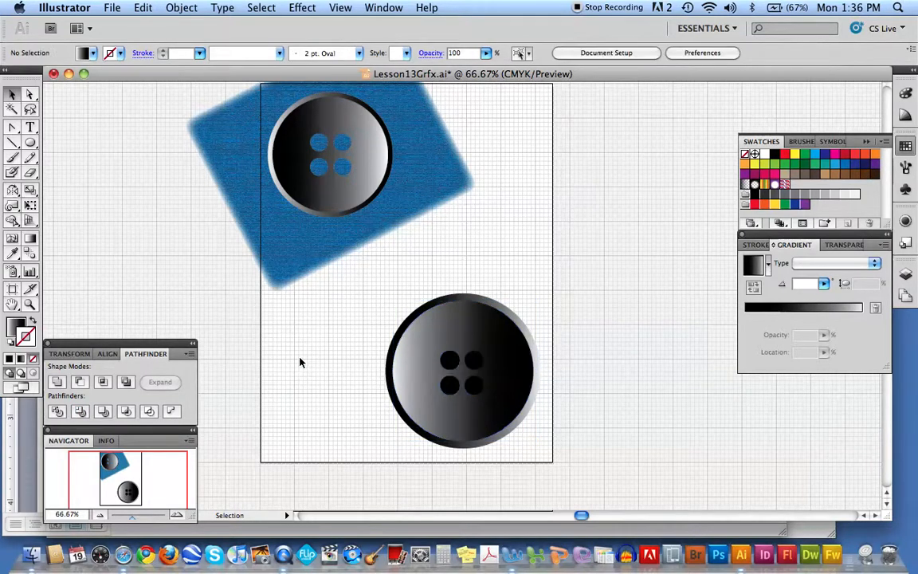
- Ungroup the trimmed button face and holes and clear the selection
click(453, 364)
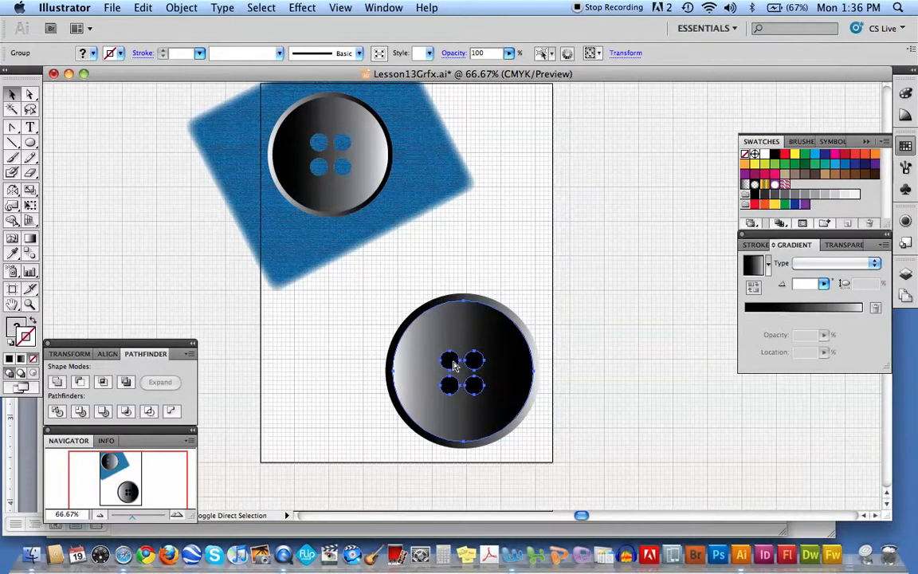
shift+super+click(453, 364)
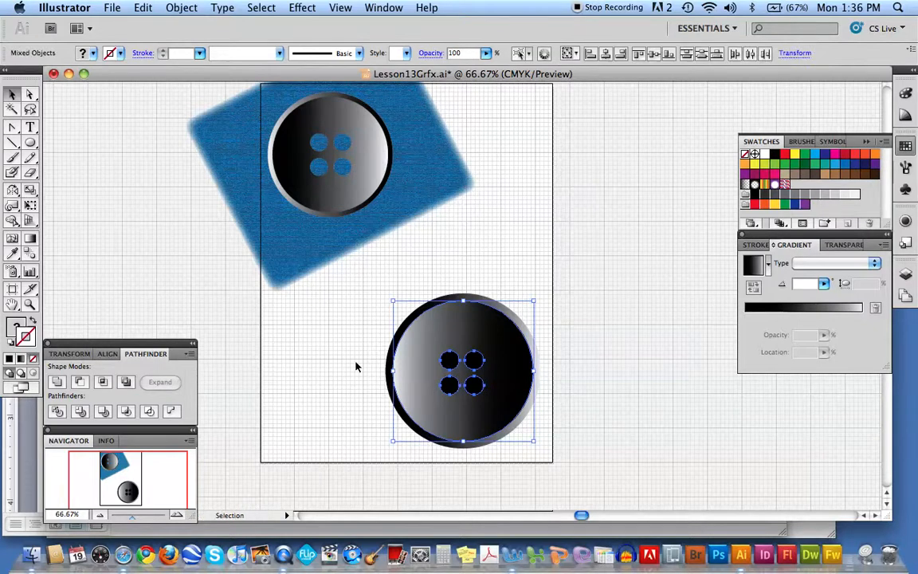
click(357, 367)
- Delete the four black circles one by one to leave see-through holes in the button
click(450, 362)
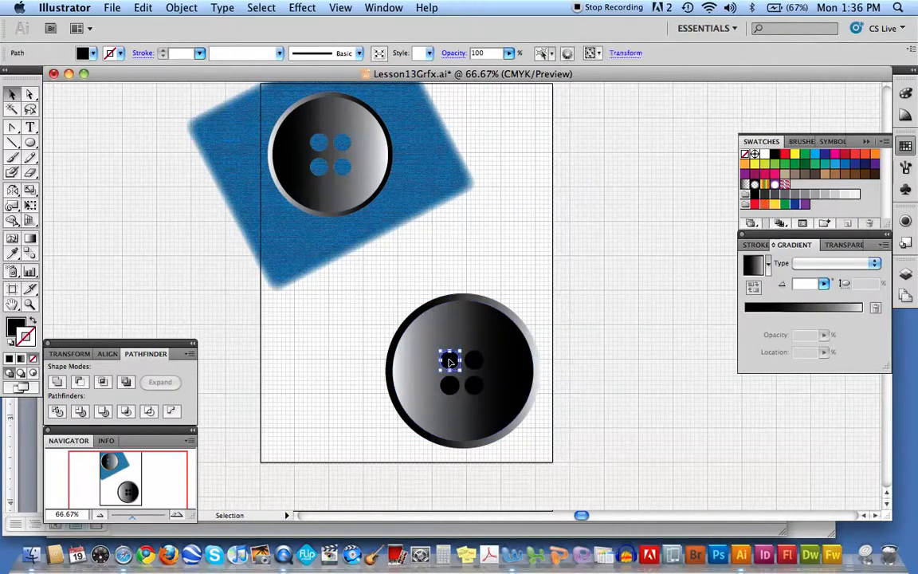
key(Delete)
click(474, 361)
key(Delete)
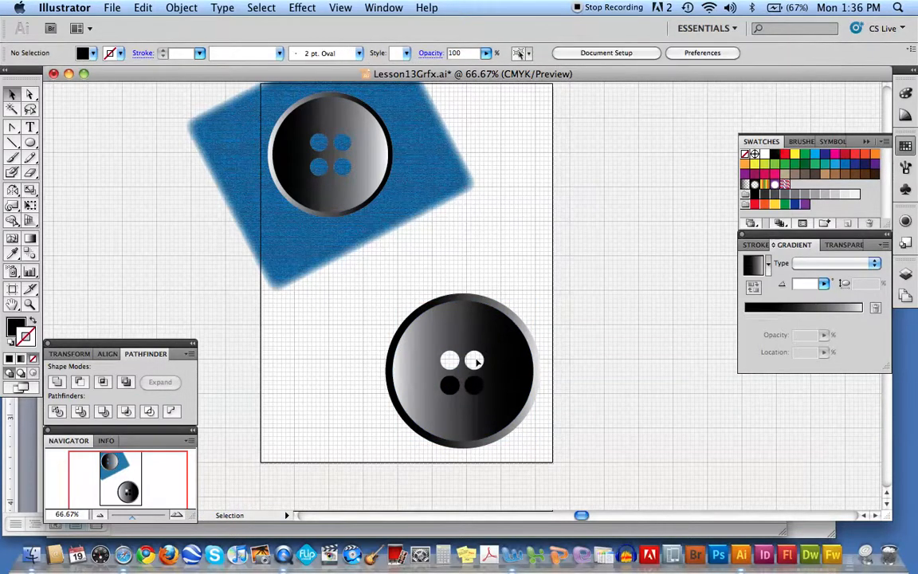
click(474, 385)
key(Delete)
click(450, 385)
key(Delete)
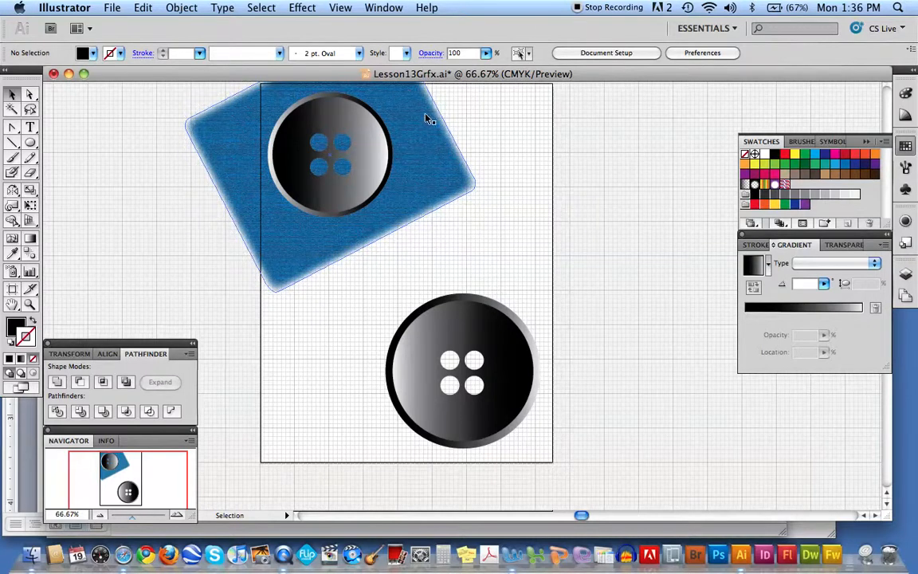
- Draw a large, nearly square rounded rectangle to the upper right of the new button, overlapping the artboard's edge
click(31, 142)
drag(31, 143, 66, 157)
drag(530, 140, 701, 292)
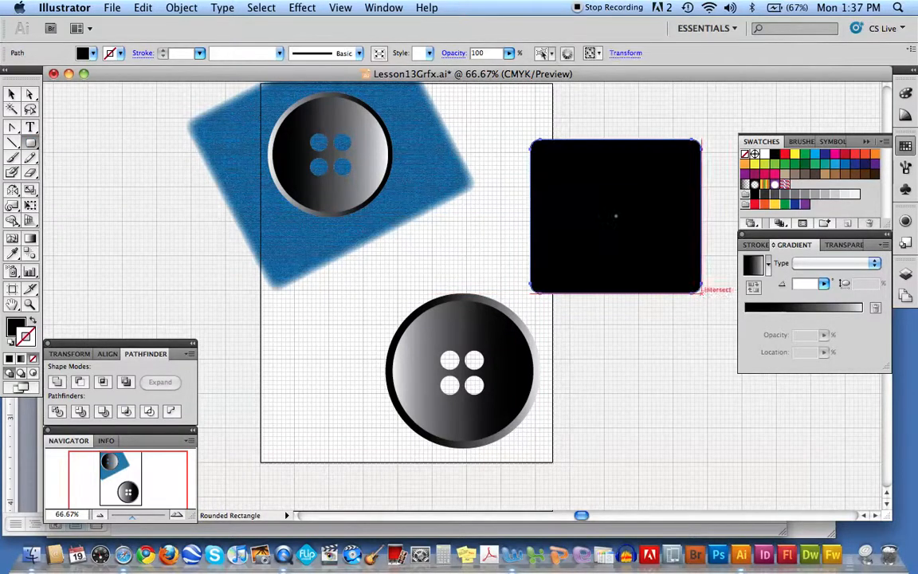
- Give the rounded rectangle a dark blue stroke and a matching dark blue fill
click(854, 168)
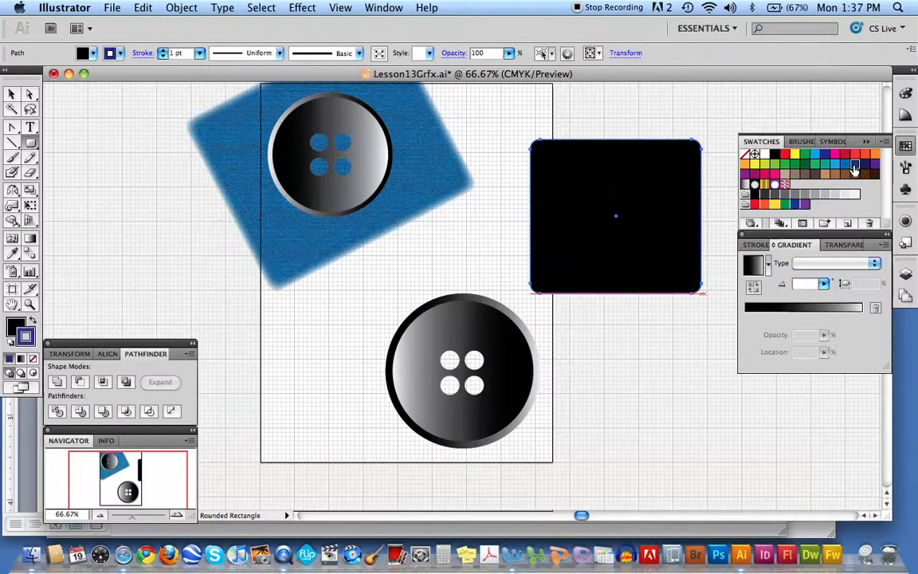
key(x)
click(854, 168)
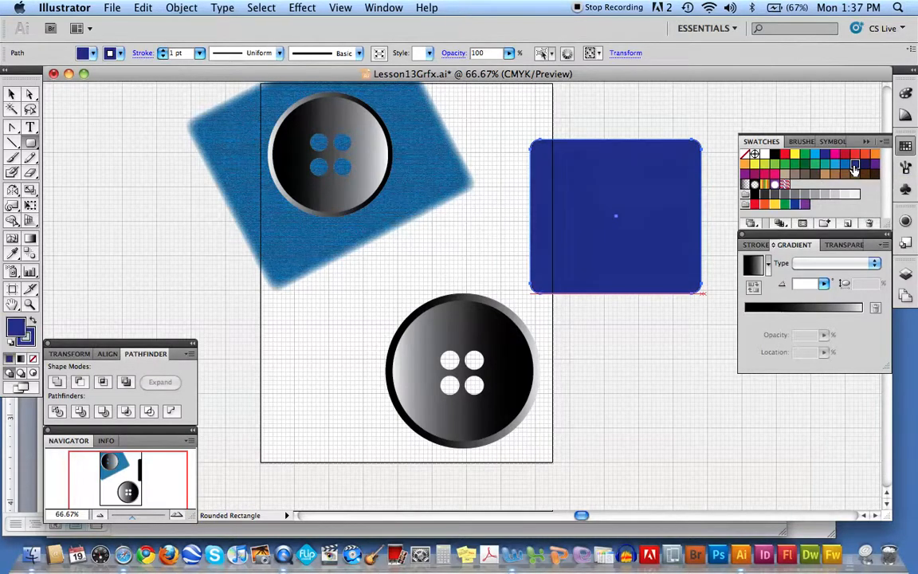
- Apply the Mosaic Tiles texture effect to the dark blue rounded rectangle with tile size 12, grout width 3 and lighten grout 9
click(301, 8)
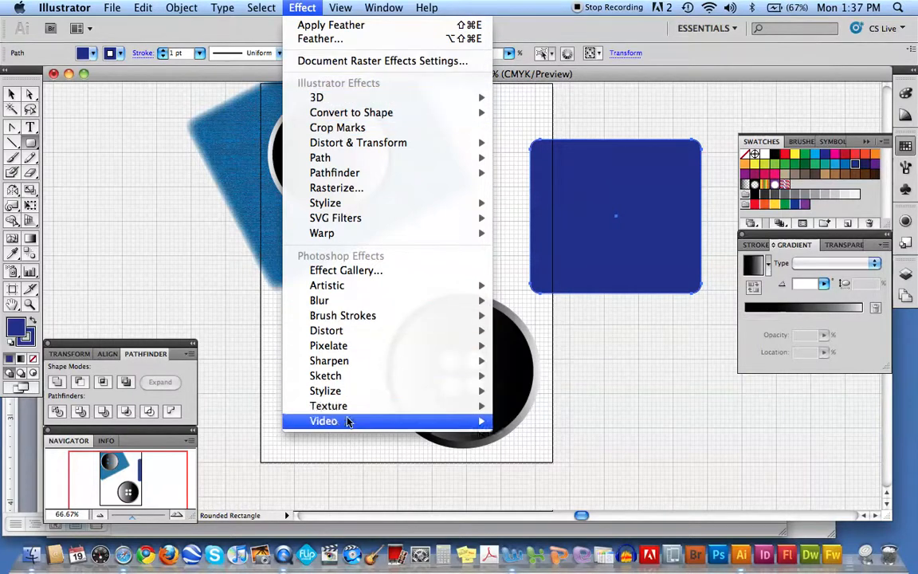
mouse_move(353, 413)
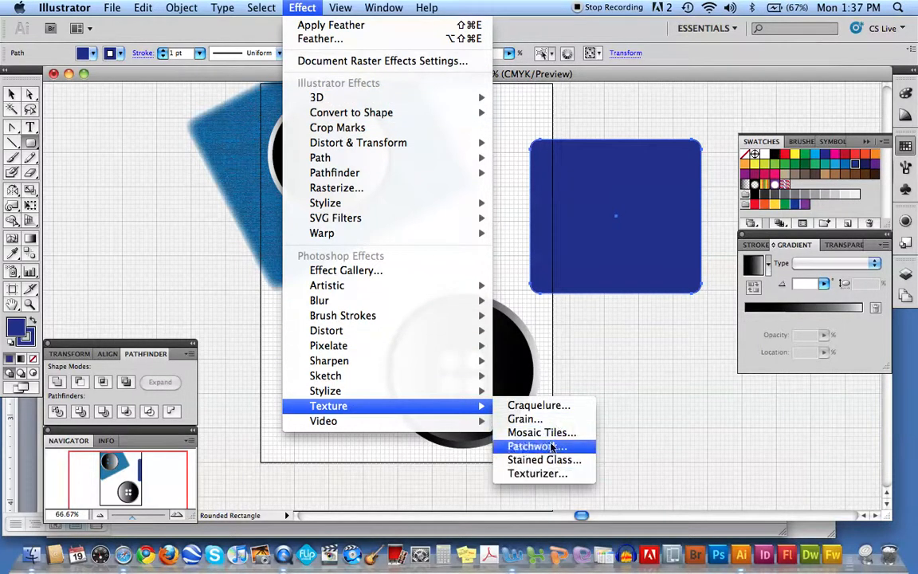
click(554, 411)
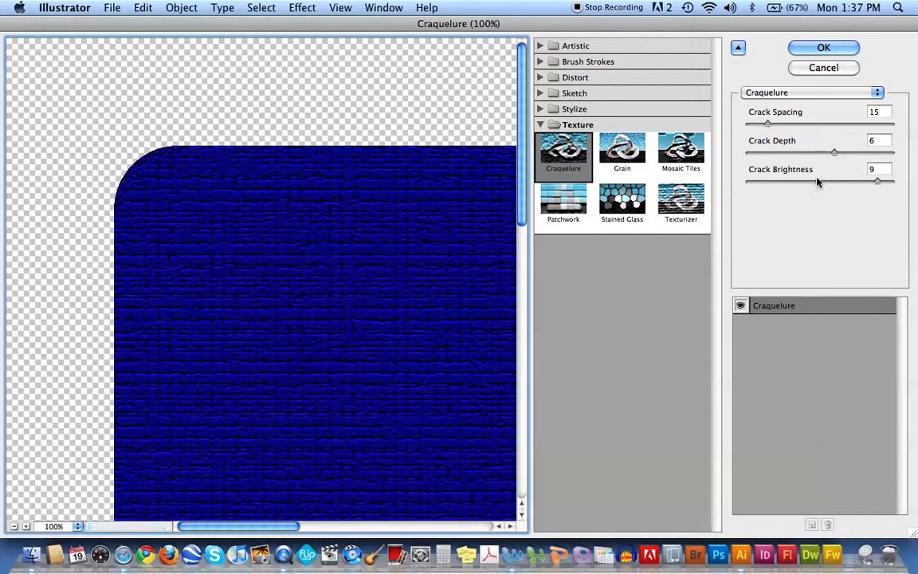
click(540, 109)
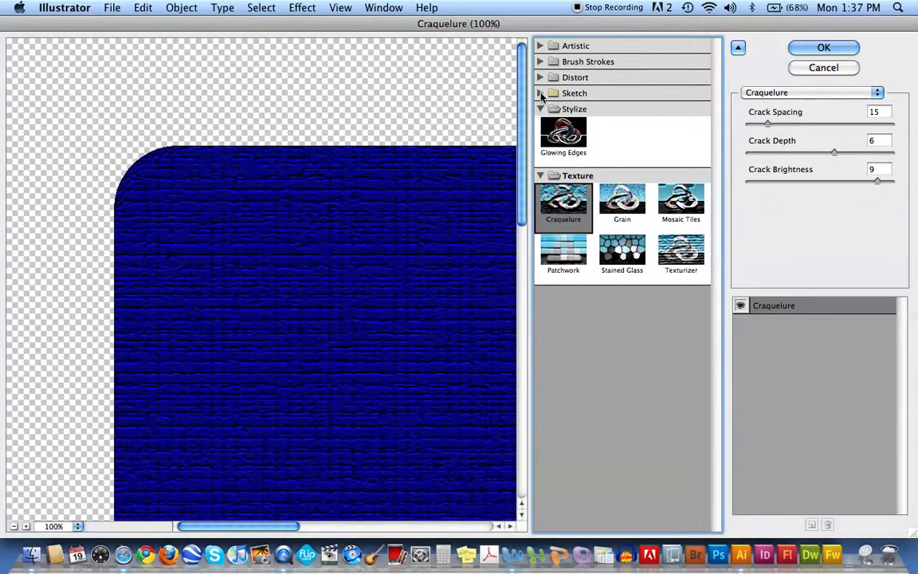
click(541, 93)
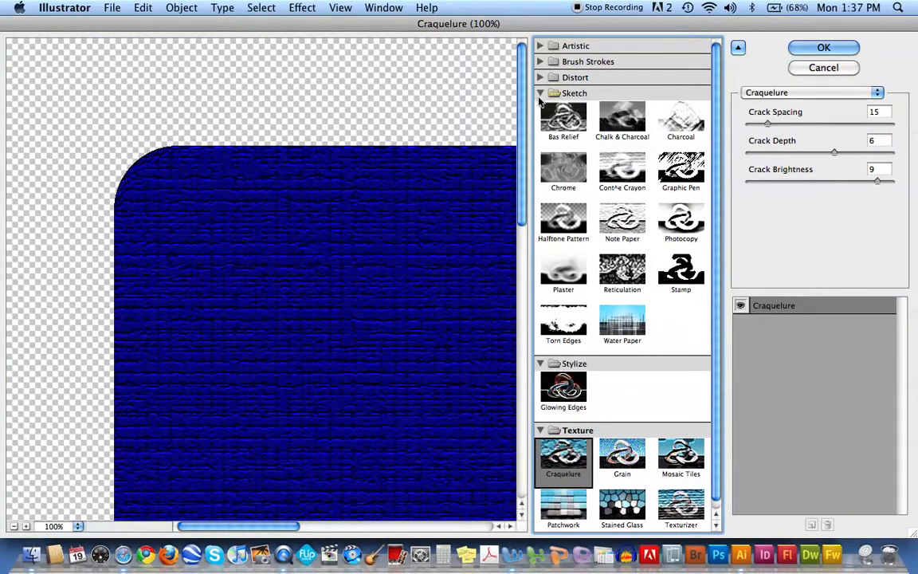
click(540, 94)
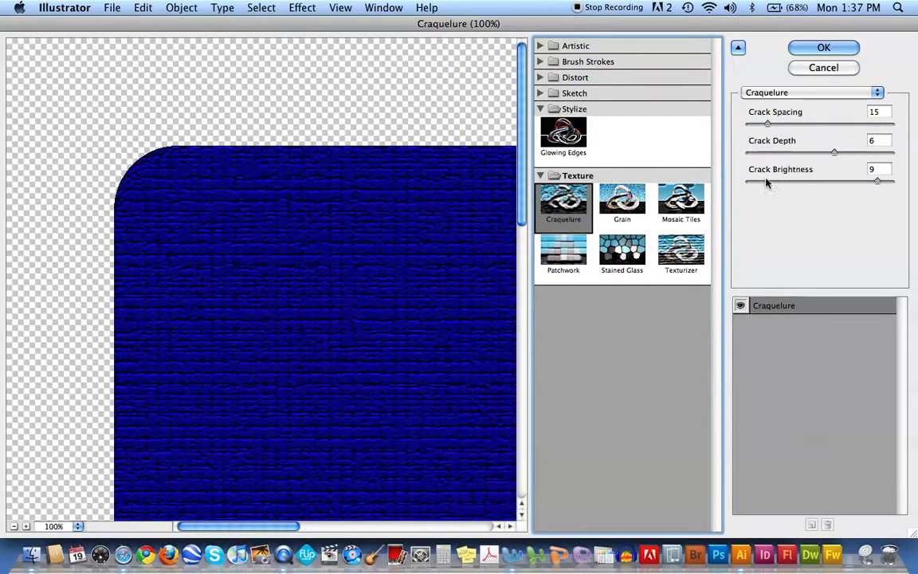
click(681, 201)
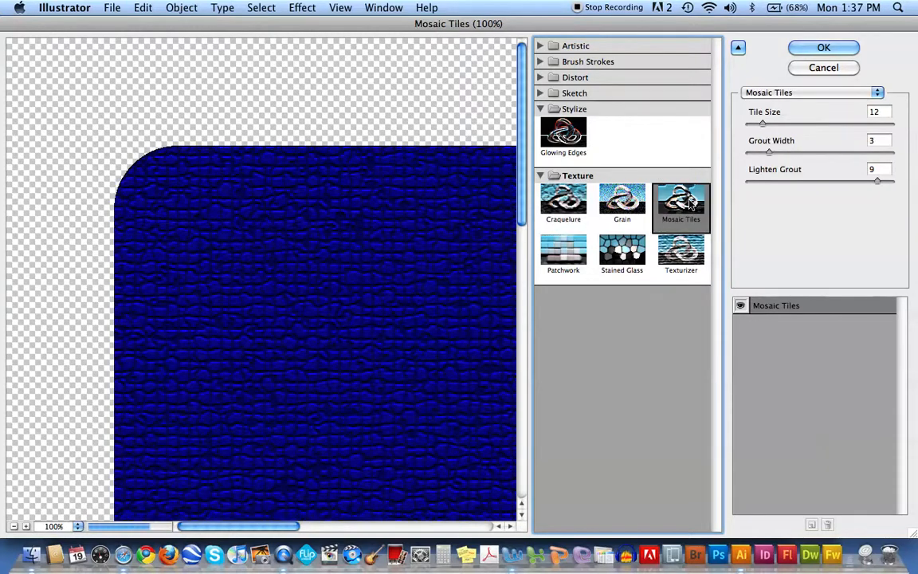
click(805, 48)
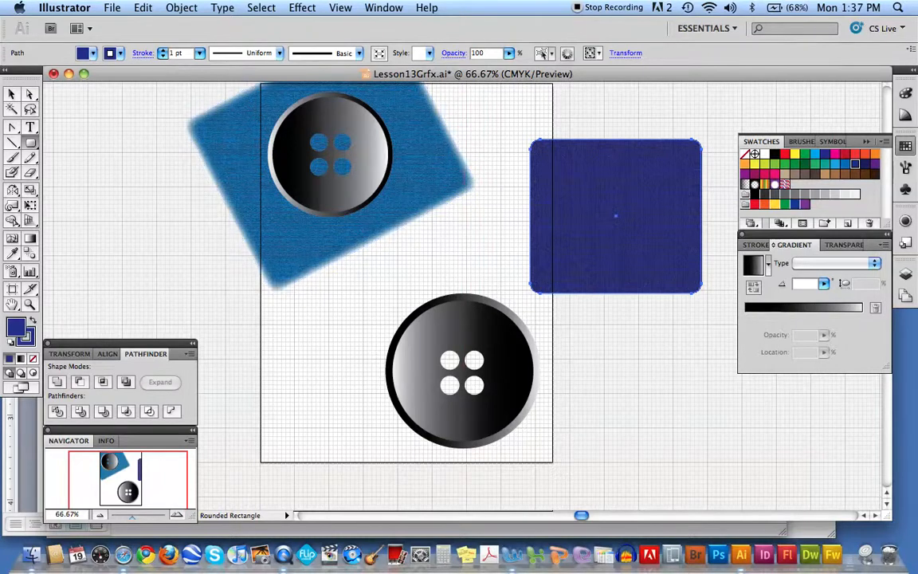
- Soften the edges of the textured blue rectangle with a Feather effect of 0.38 in radius, with preview enabled
click(13, 94)
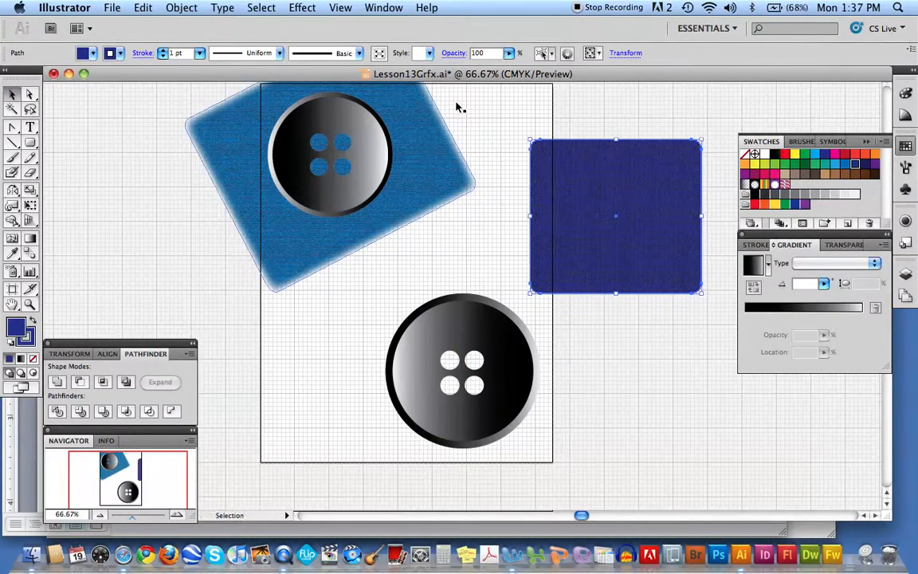
click(543, 111)
click(554, 154)
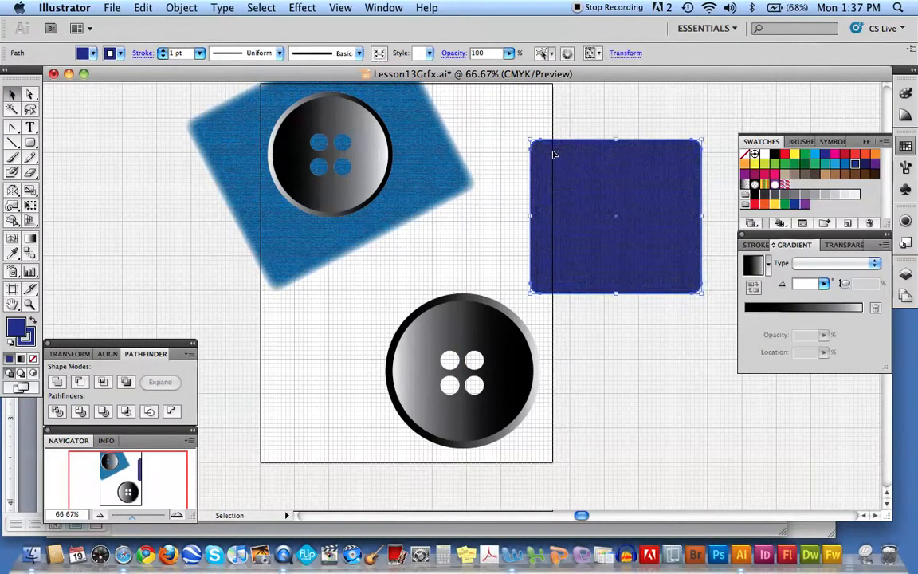
click(308, 8)
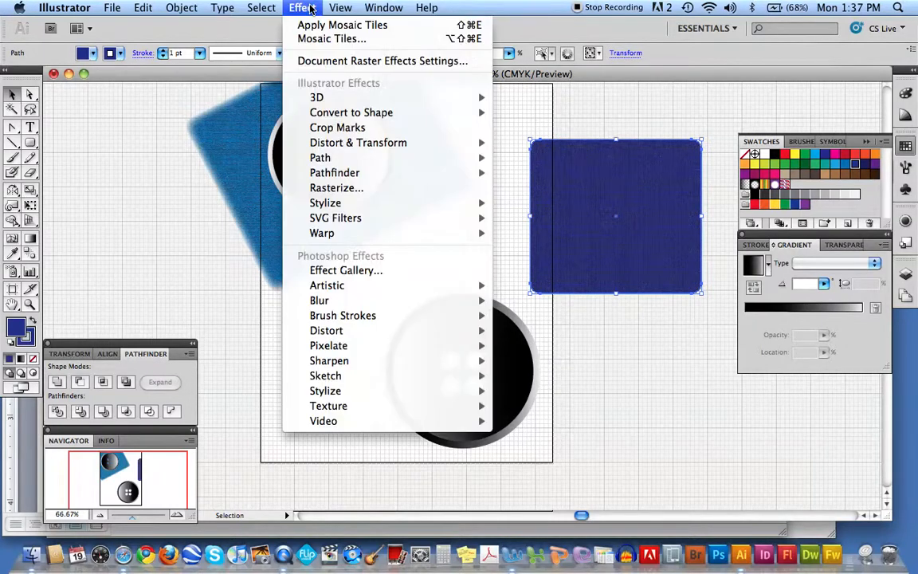
mouse_move(328, 199)
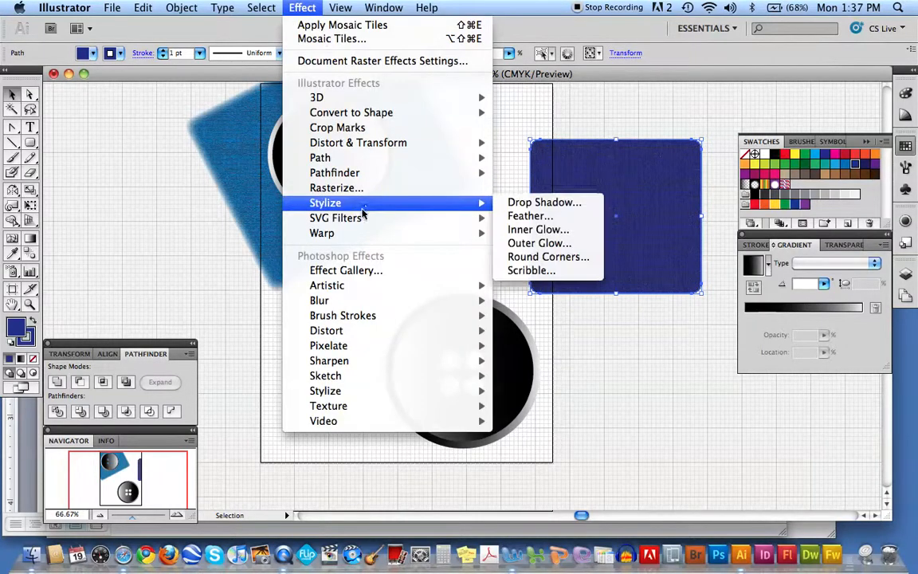
click(541, 219)
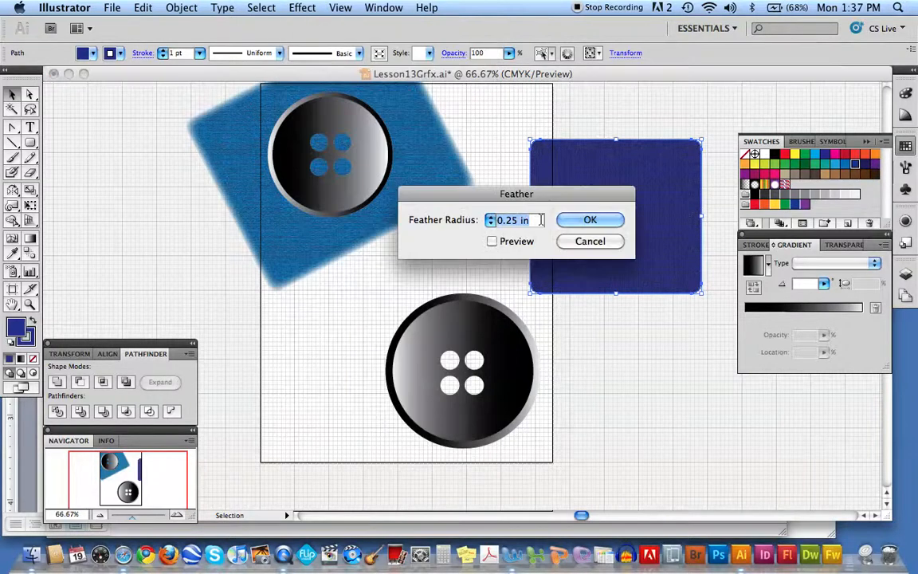
click(492, 242)
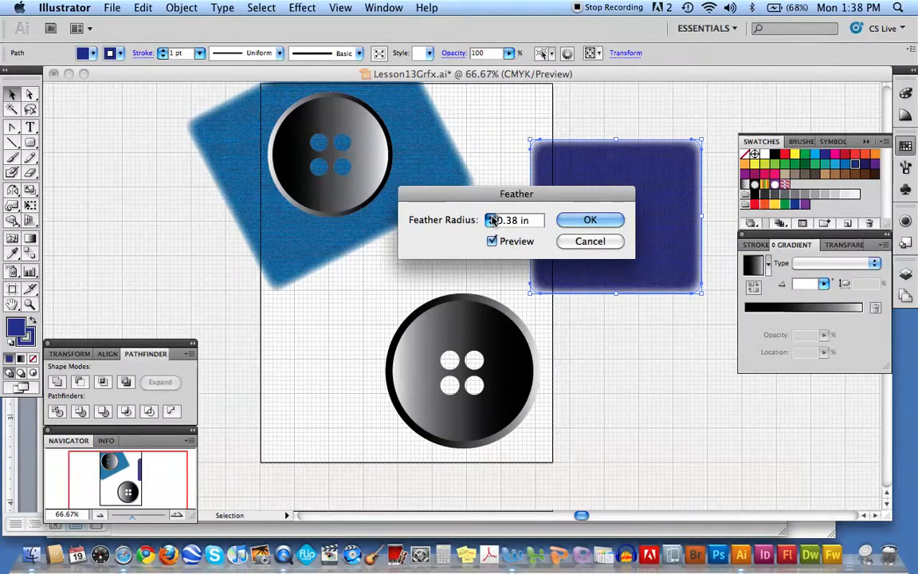
click(587, 220)
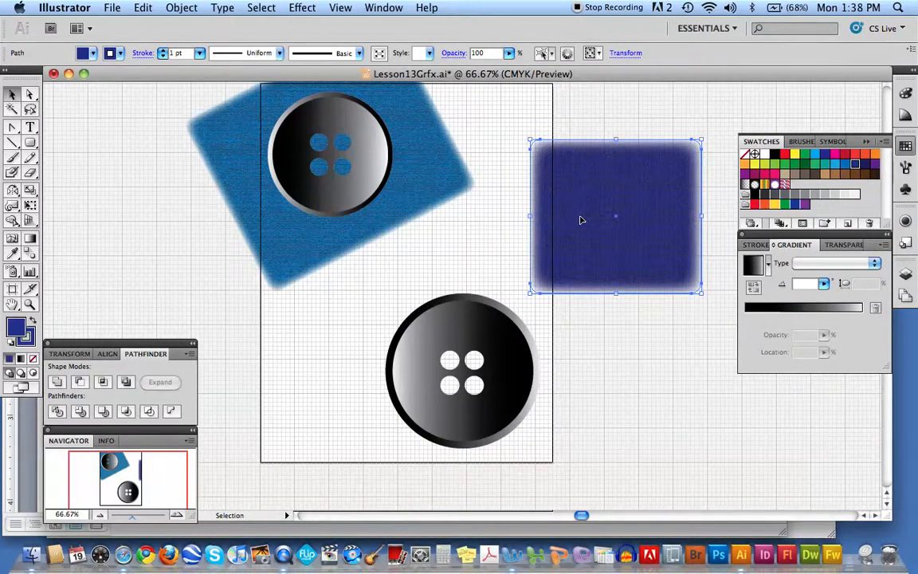
- Move the feathered blue patch over the new button, send it to the back and clear the selection
drag(646, 187, 494, 340)
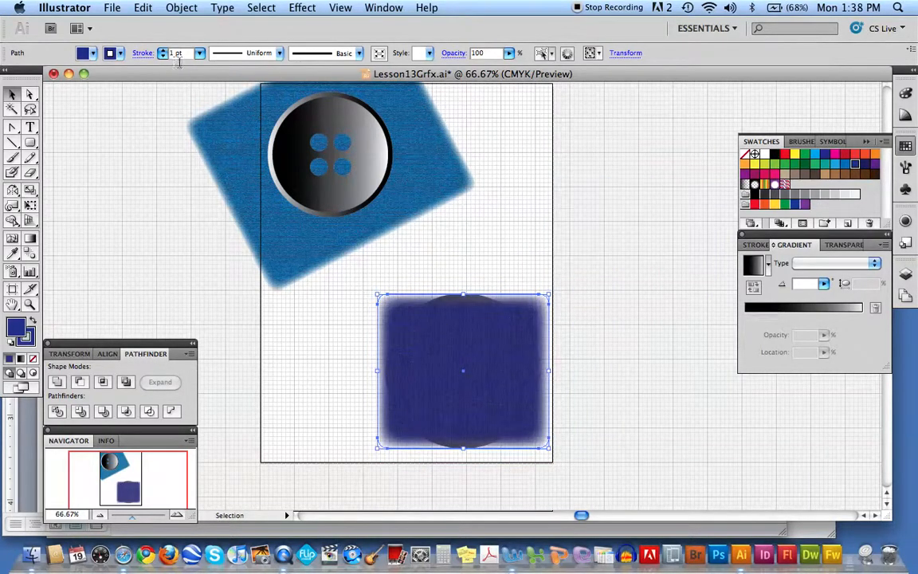
click(180, 8)
mouse_move(266, 36)
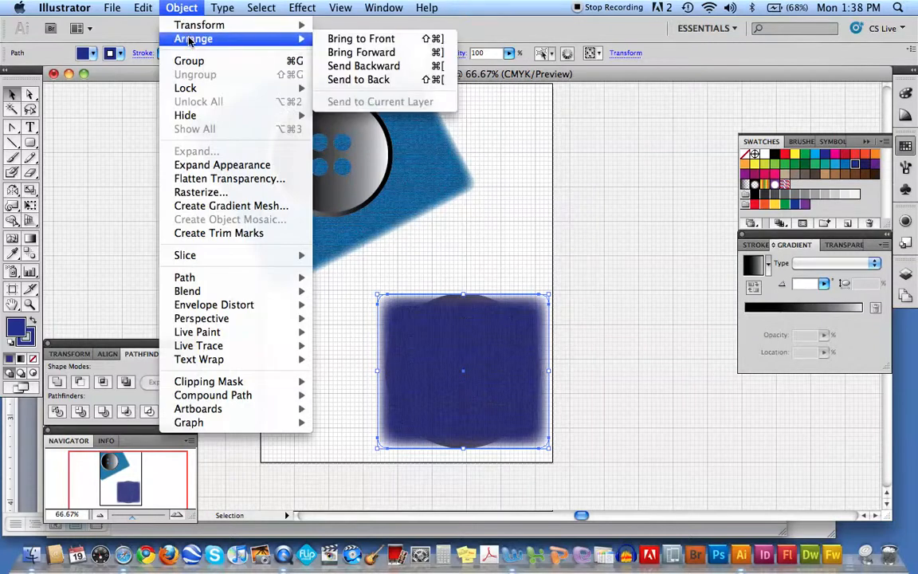
click(350, 79)
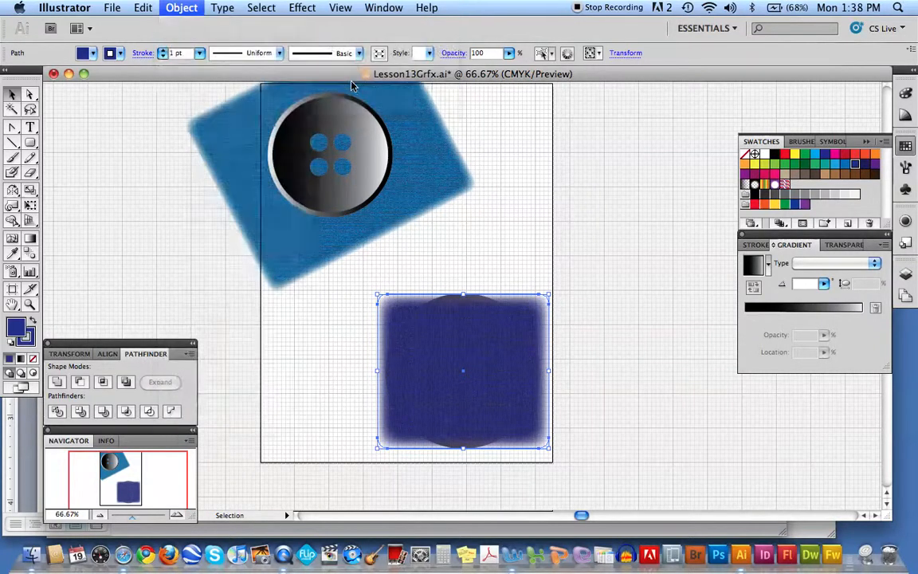
click(669, 156)
- Enlarge the blue patch to about 5.81 by 5.4 in, centre it behind the new button and deselect it
click(520, 344)
drag(549, 294, 579, 262)
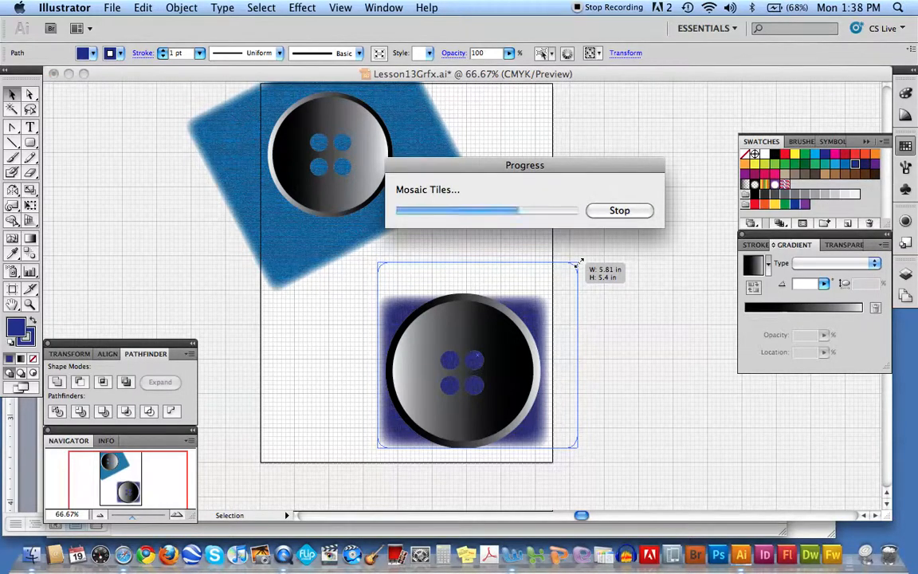
click(12, 94)
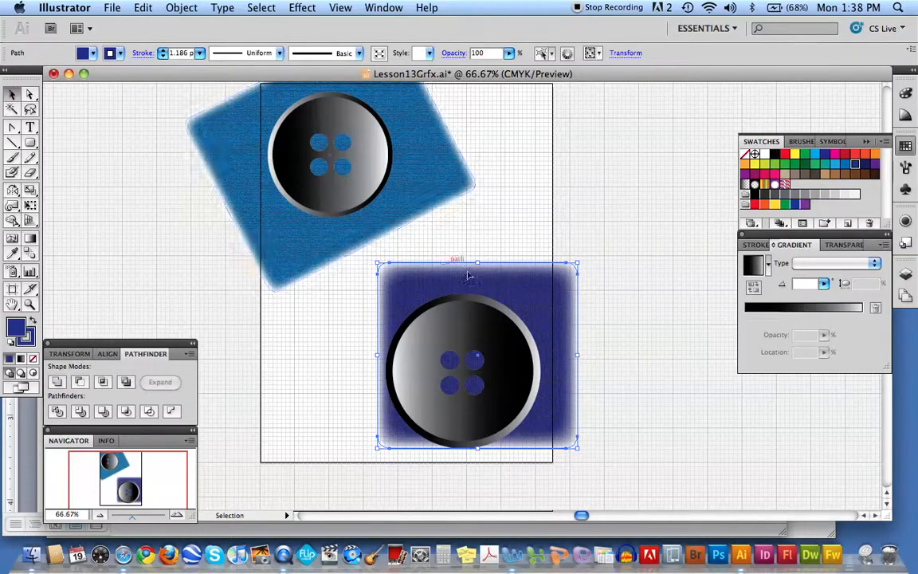
drag(489, 290, 475, 304)
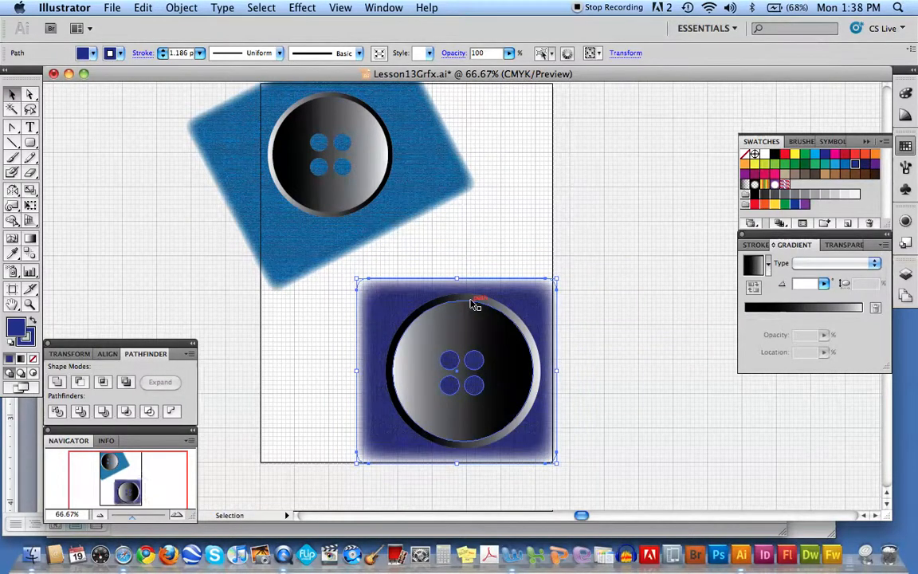
key(shift+Right)
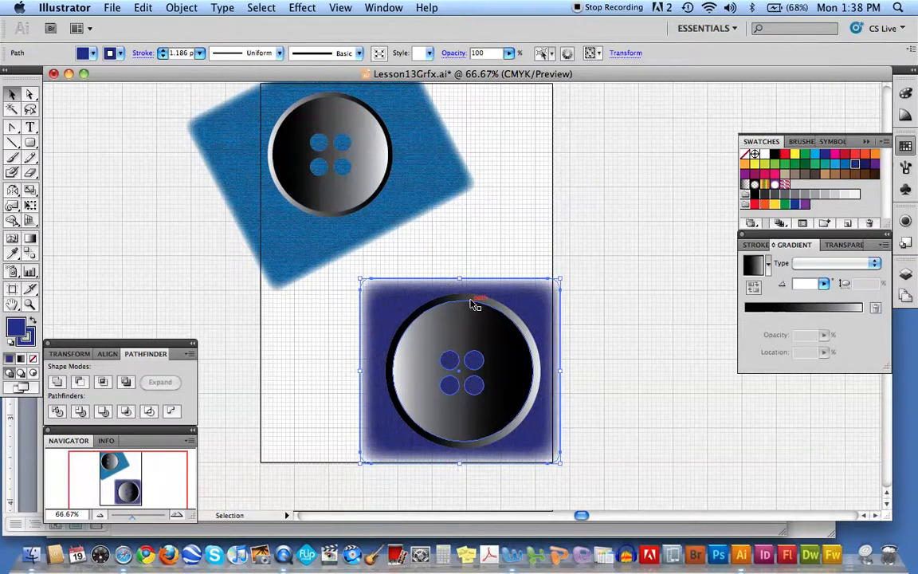
key(shift+Up)
click(579, 211)
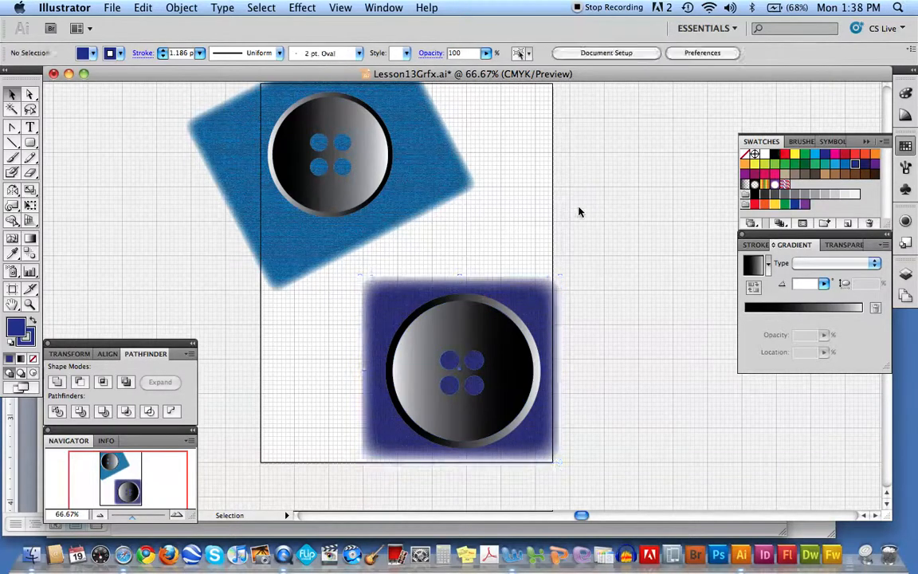